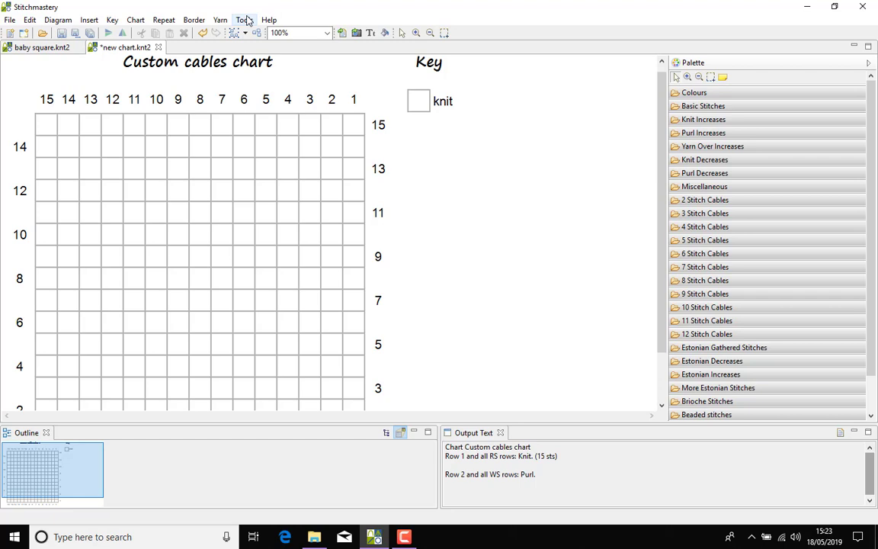
Open the personal English v3 user stitch library for editing from Preferences > Stitch Libraries.
{"action": "left_click", "coordinate": [246, 20]}
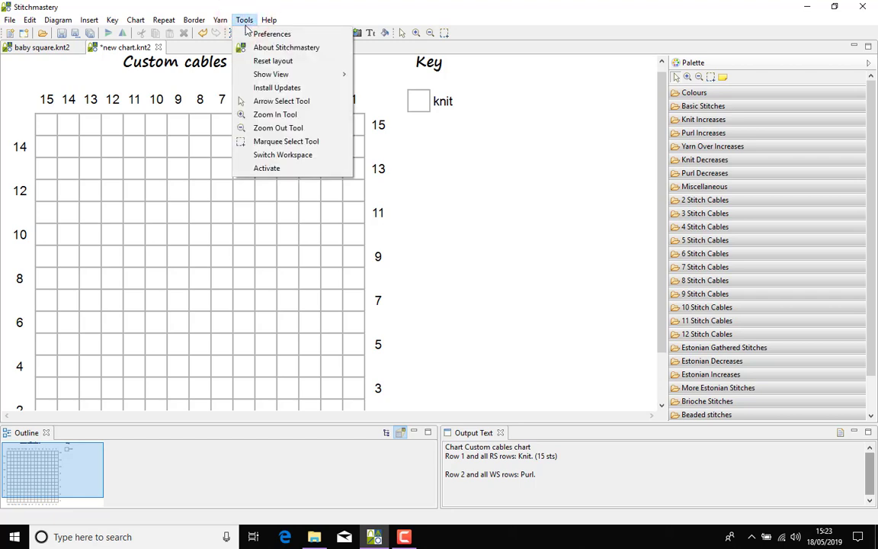
{"action": "key", "text": "Escape"}
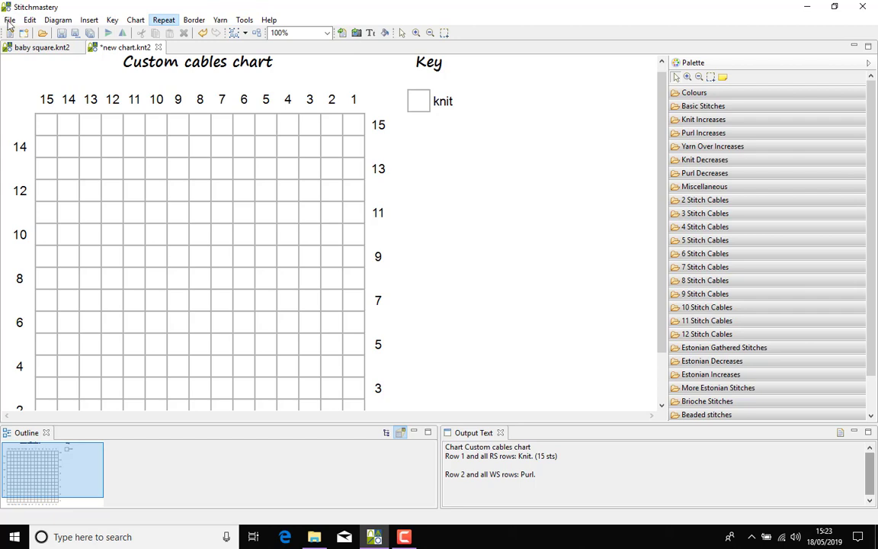
{"action": "left_click", "coordinate": [11, 20]}
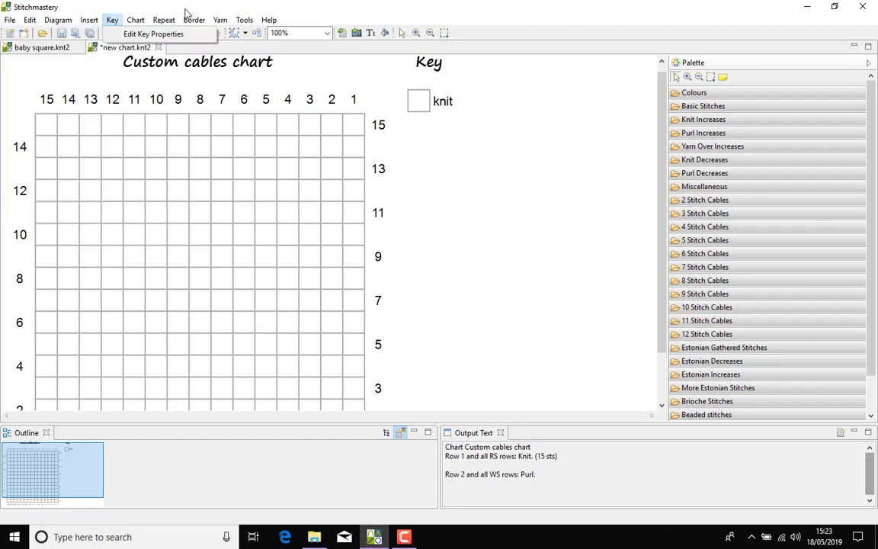
{"action": "mouse_move", "coordinate": [229, 21]}
{"action": "left_click", "coordinate": [259, 33]}
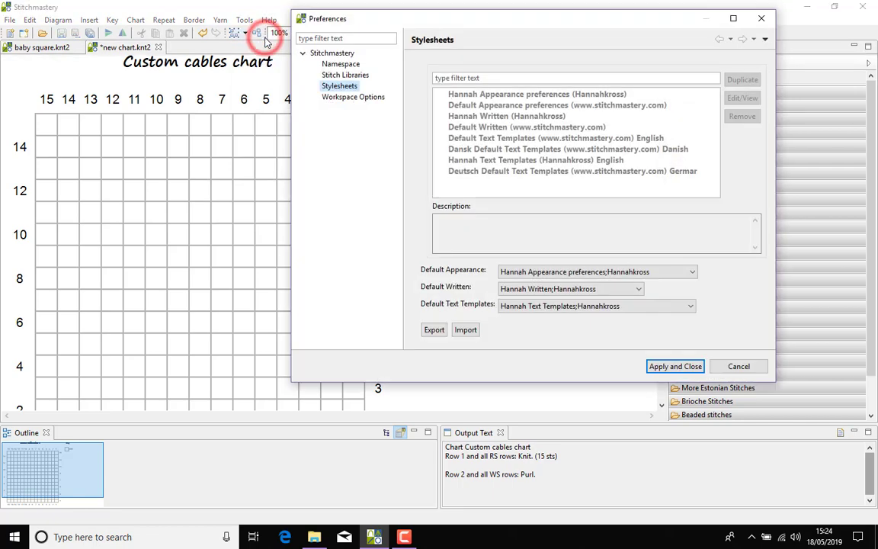
{"action": "left_click", "coordinate": [353, 75]}
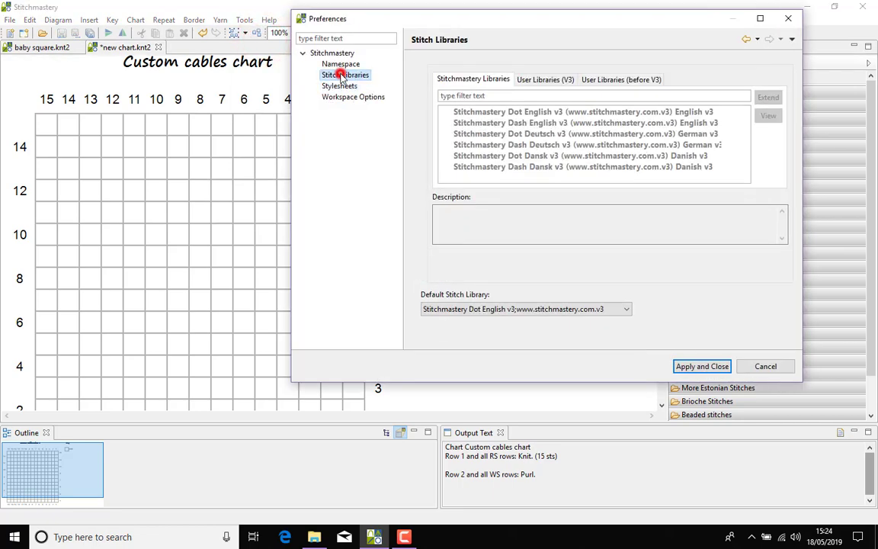
{"action": "left_click", "coordinate": [540, 77]}
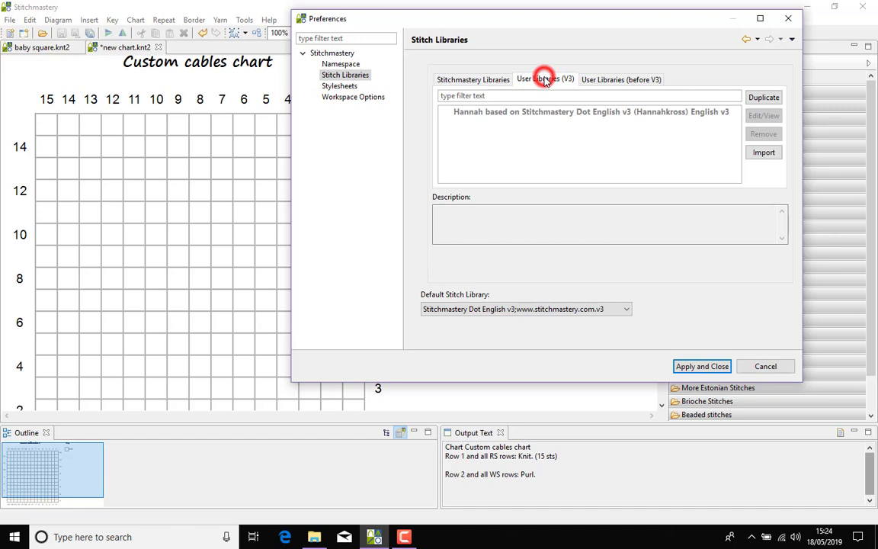
{"action": "left_click", "coordinate": [598, 115]}
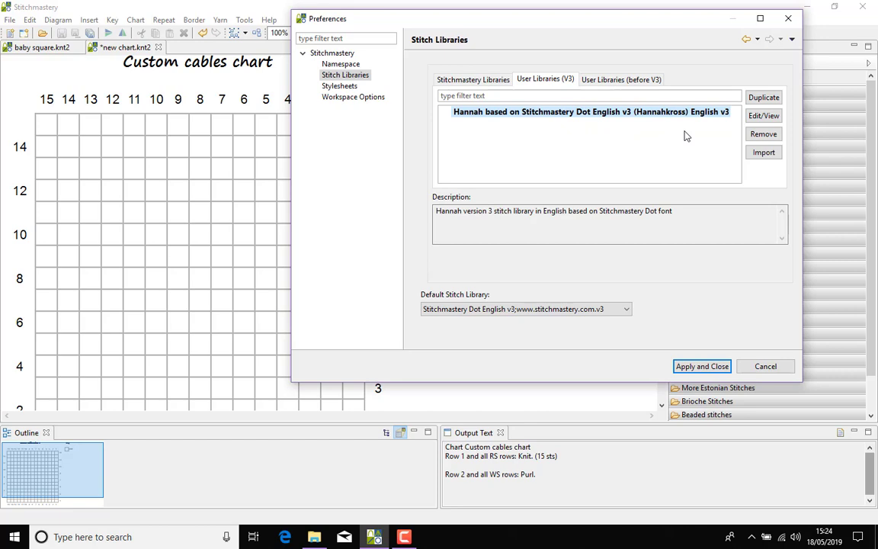
{"action": "left_click", "coordinate": [751, 118]}
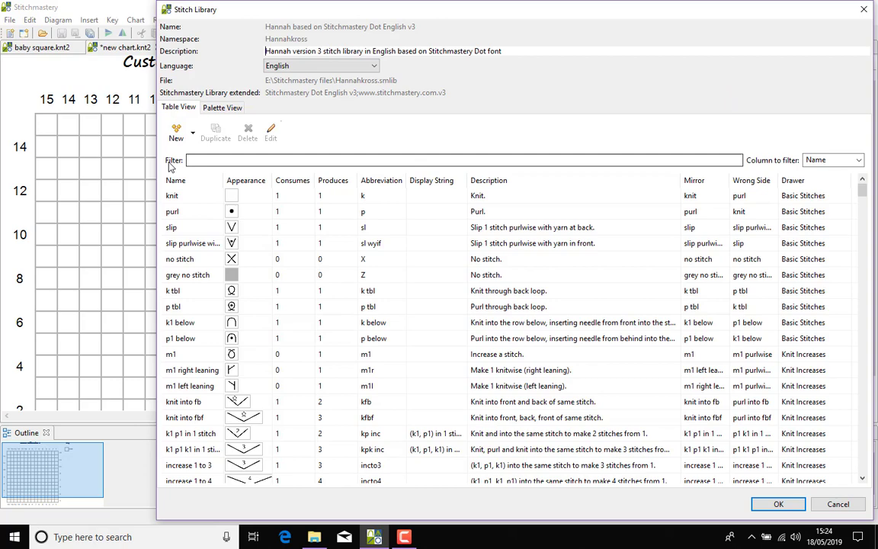
Create a new stitch and review its Mirror choices, leaving Mirror set to Custom.
{"action": "left_click", "coordinate": [178, 134]}
{"action": "left_click", "coordinate": [194, 154]}
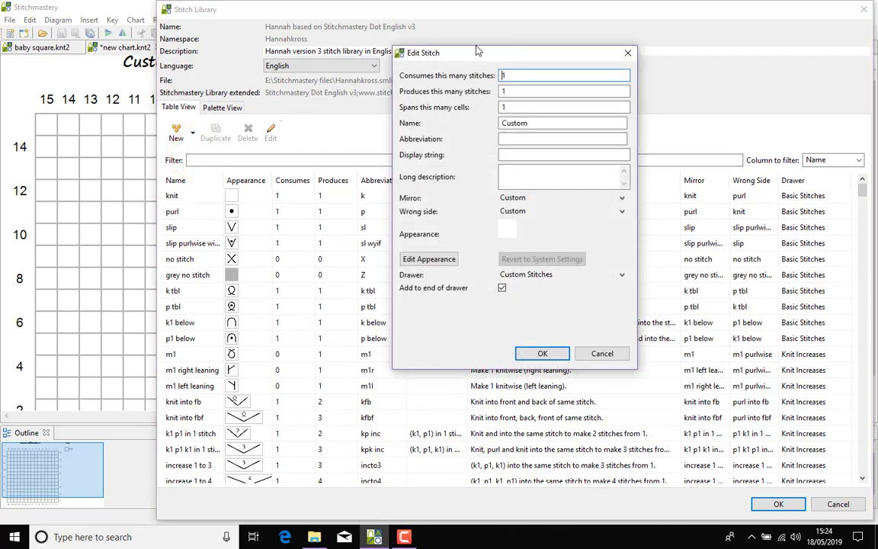
{"action": "left_click_drag", "start_coordinate": [477, 50], "coordinate": [518, 50]}
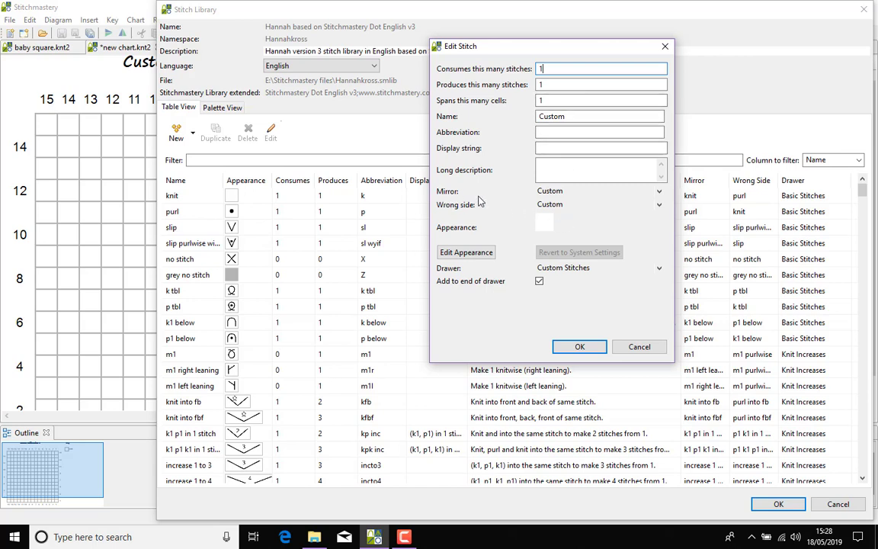
{"action": "left_click", "coordinate": [659, 192]}
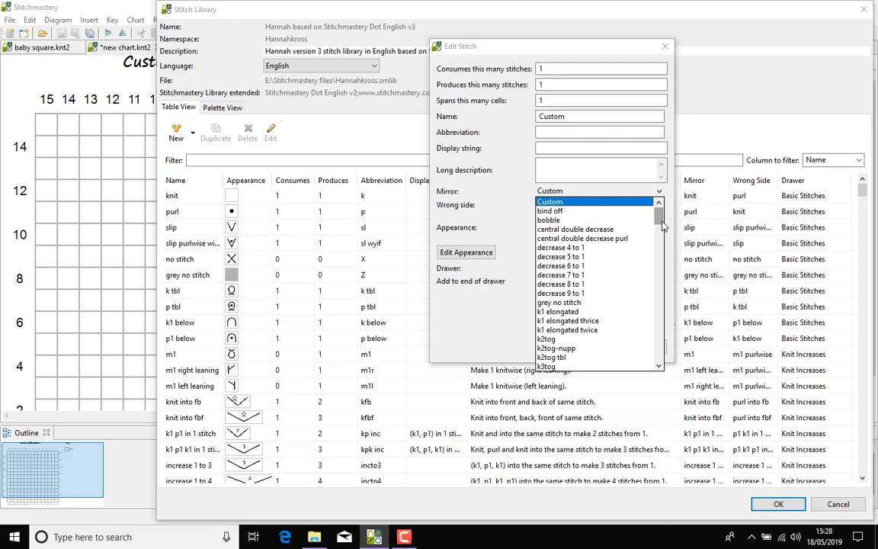
{"action": "left_click", "coordinate": [415, 183]}
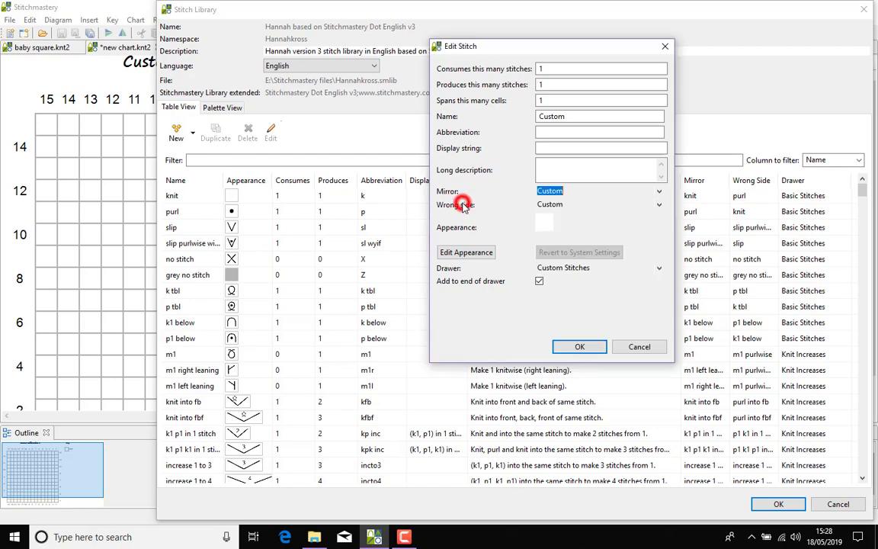
Discard the new stitch, then inspect m1 right leaning's details without changes.
{"action": "left_click", "coordinate": [637, 348]}
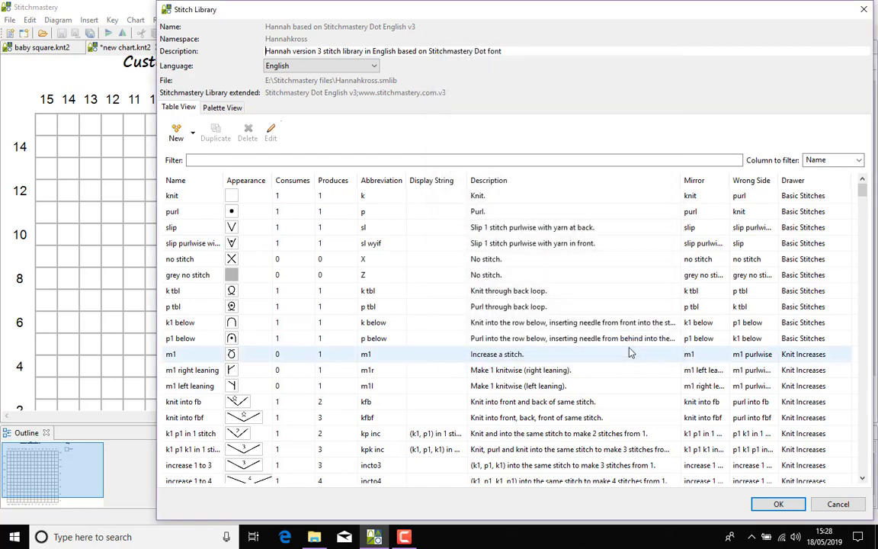
{"action": "left_click", "coordinate": [192, 370]}
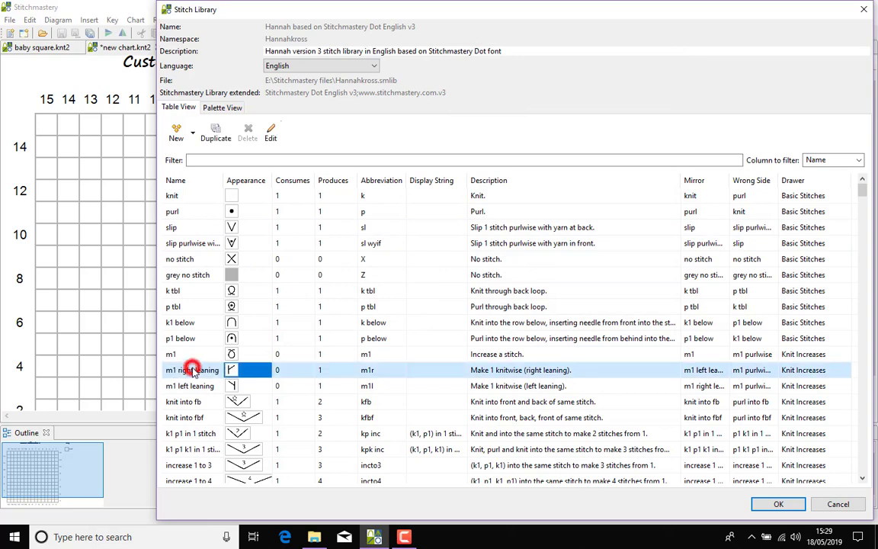
{"action": "left_click", "coordinate": [270, 134]}
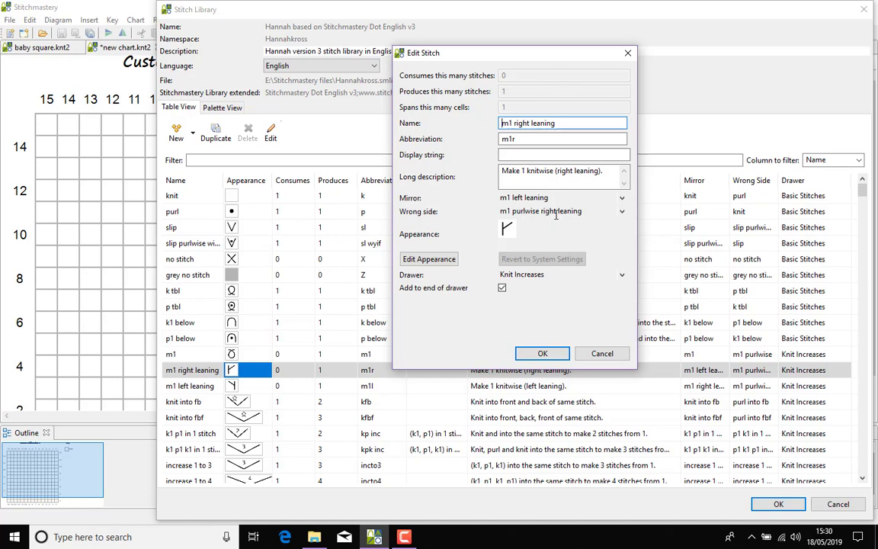
{"action": "left_click", "coordinate": [590, 356]}
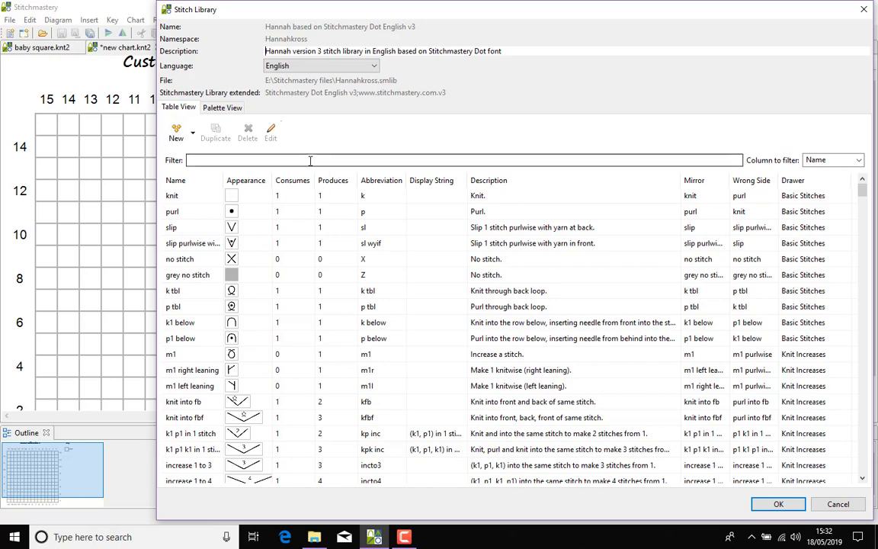
Filter the library by '10' and duplicate the 10 stitch custom cable.
{"action": "left_click", "coordinate": [310, 159]}
{"action": "type", "text": "10"}
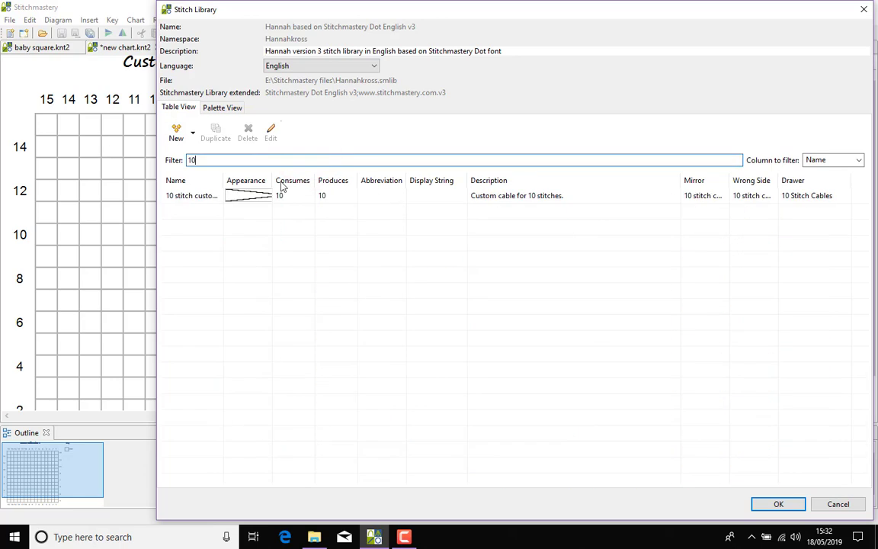
{"action": "left_click", "coordinate": [213, 196]}
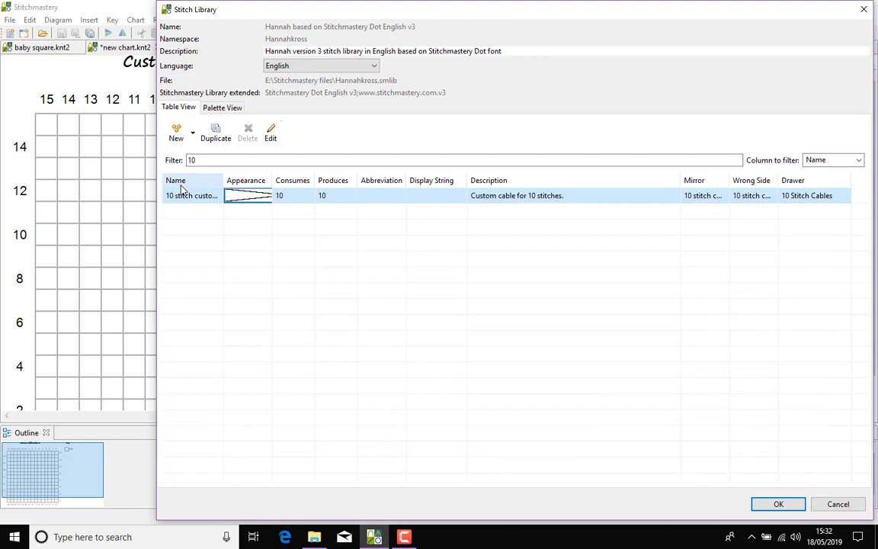
{"action": "left_click", "coordinate": [216, 138]}
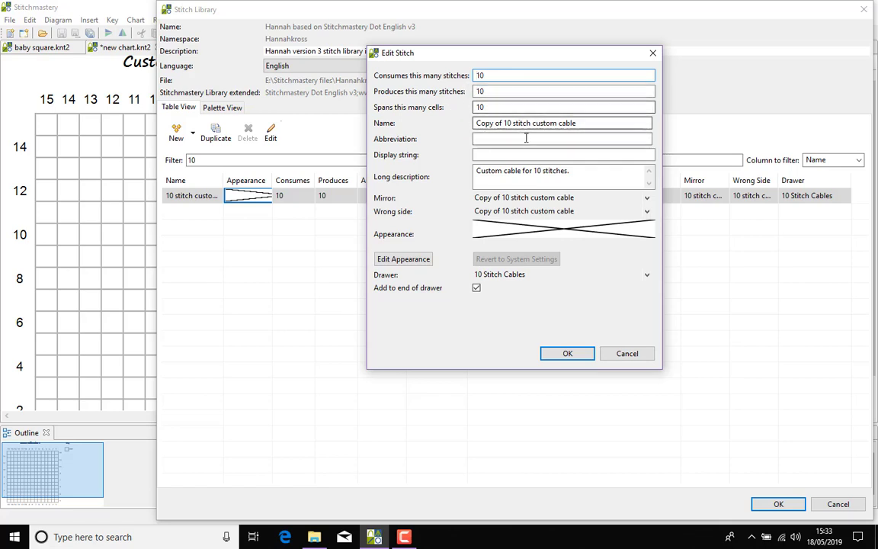
Rename the copy to '5/5 twisty cable' with abbreviation '5/5 tc', keeping the long description.
{"action": "left_click_drag", "start_coordinate": [505, 124], "coordinate": [463, 124]}
{"action": "key", "text": "BackSpace"}
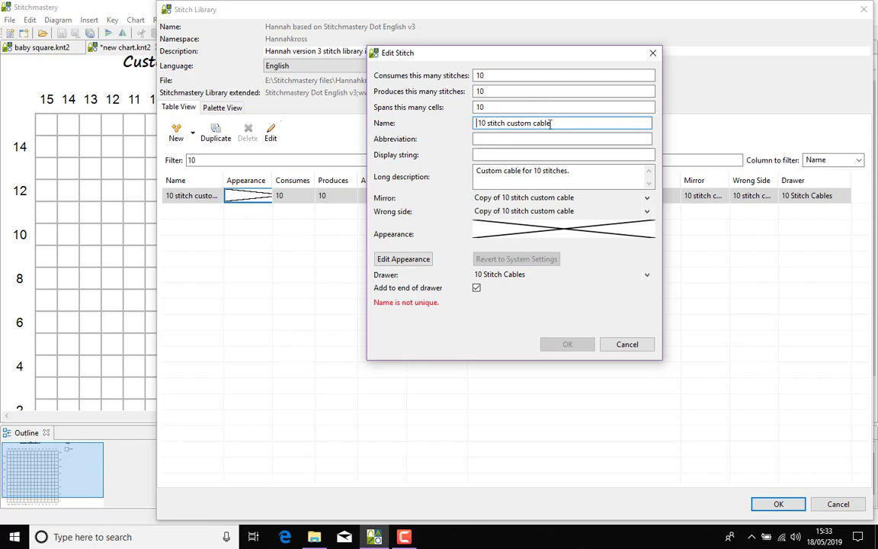
{"action": "left_click_drag", "start_coordinate": [550, 123], "coordinate": [484, 127]}
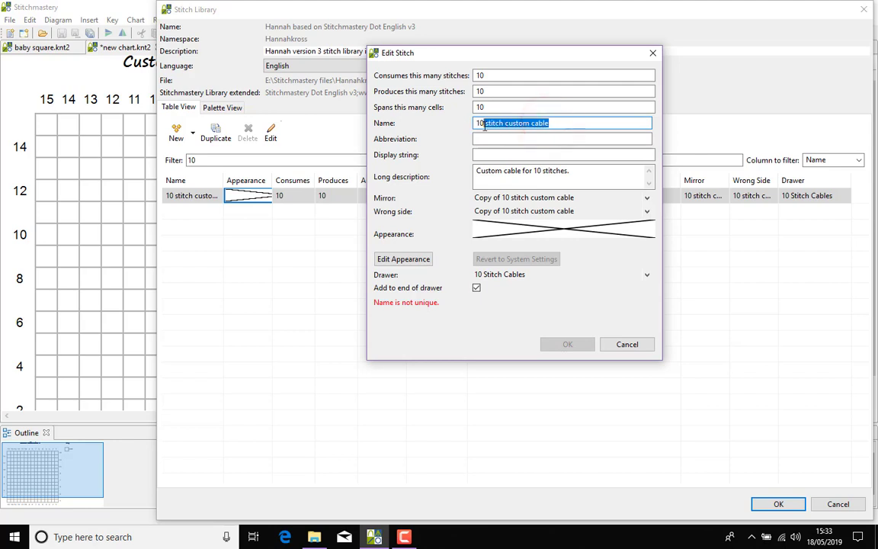
{"action": "key", "text": "BackSpace"}
{"action": "key", "text": "BackSpace"}
{"action": "key", "text": "BackSpace"}
{"action": "type", "text": "5/5"}
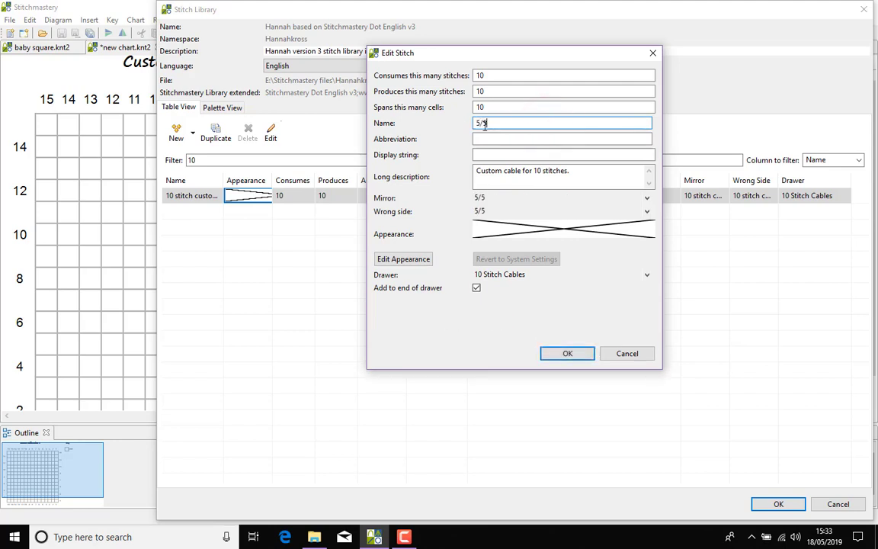
{"action": "type", "text": " twisty"}
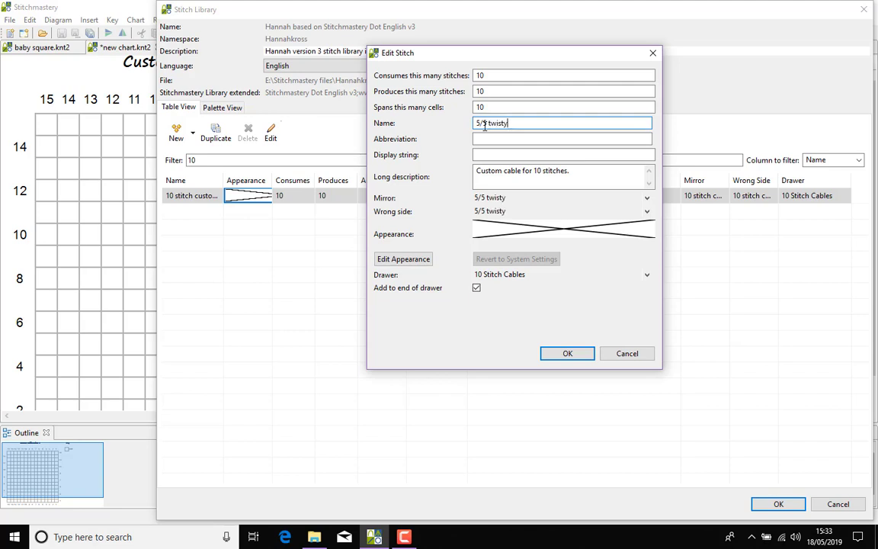
{"action": "type", "text": " cable"}
{"action": "left_click", "coordinate": [493, 138]}
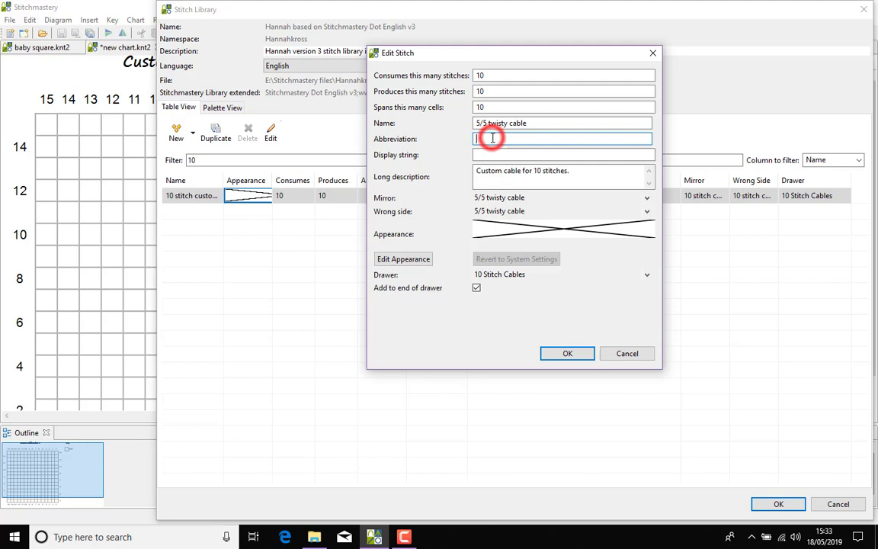
{"action": "type", "text": "5/5 tc"}
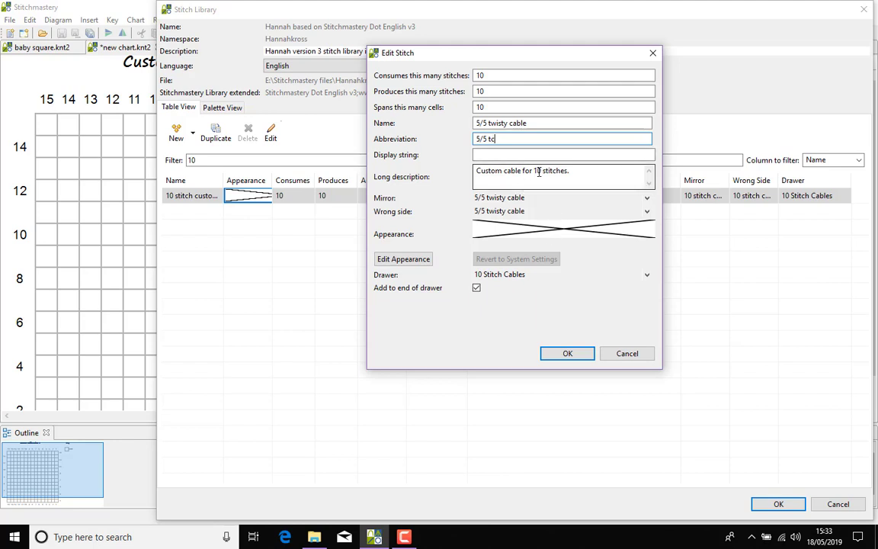
{"action": "left_click", "coordinate": [579, 171]}
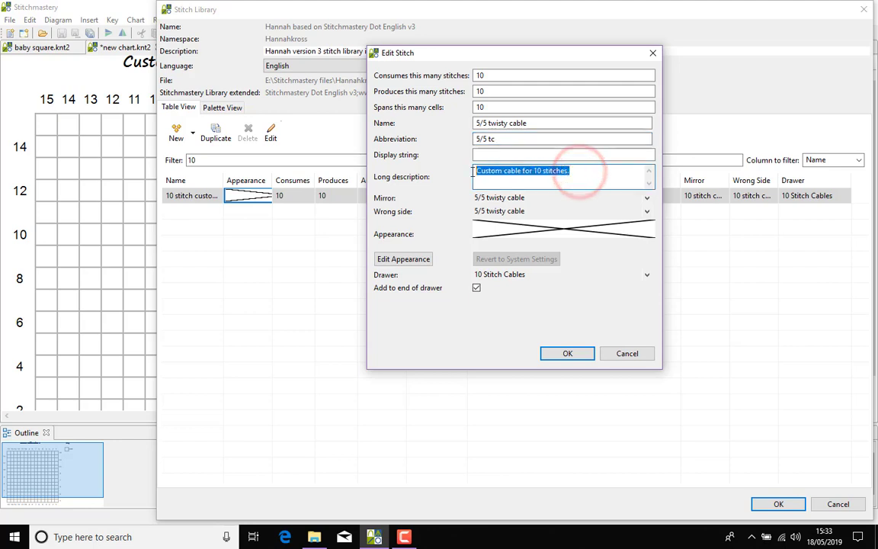
{"action": "left_click", "coordinate": [554, 188]}
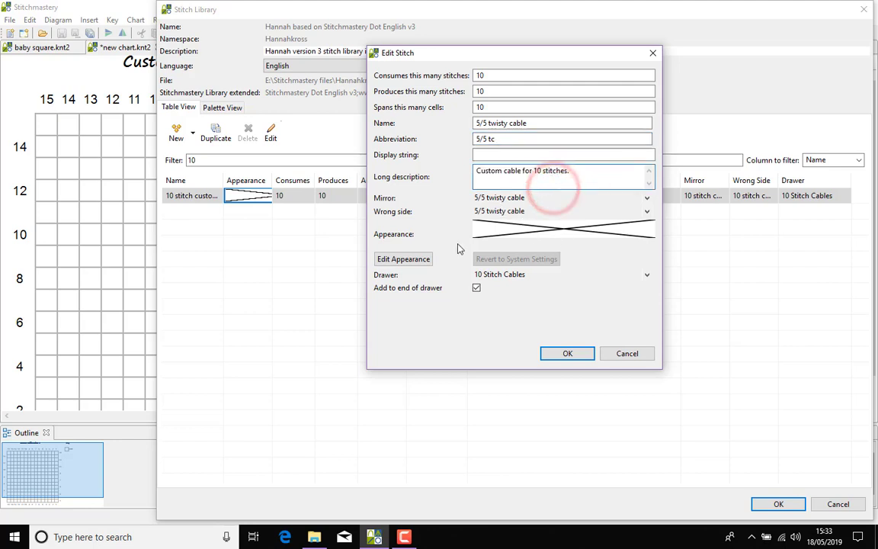
Using the Stitchmastery Dot set, add an arch and twisted-loop symbol to the cable's right end.
{"action": "left_click", "coordinate": [411, 260]}
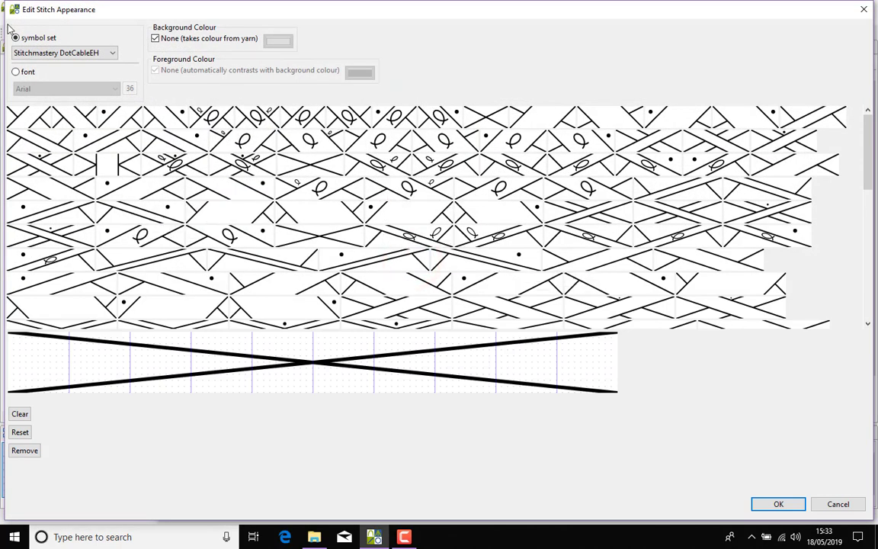
{"action": "left_click", "coordinate": [68, 53]}
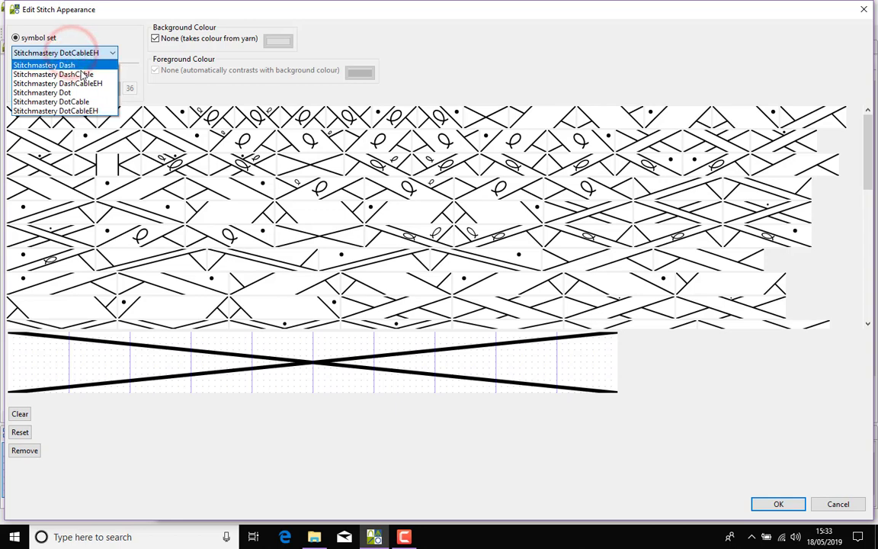
{"action": "left_click", "coordinate": [95, 92]}
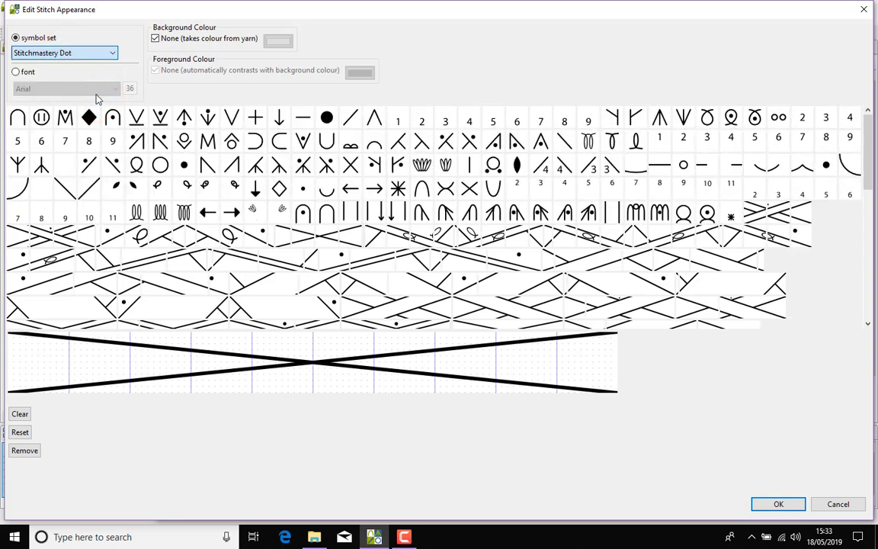
{"action": "left_click", "coordinate": [567, 348]}
{"action": "left_click_drag", "start_coordinate": [593, 374], "coordinate": [611, 379]}
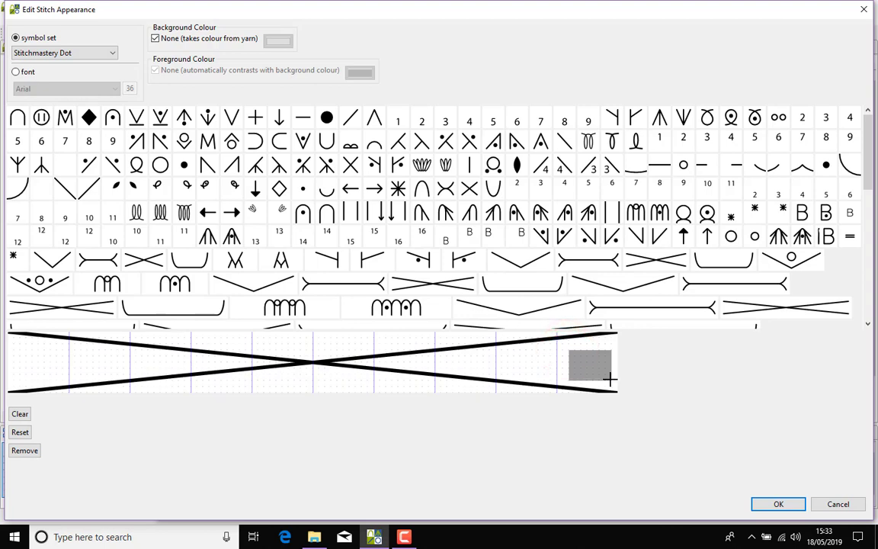
{"action": "left_click", "coordinate": [424, 189]}
{"action": "left_click_drag", "start_coordinate": [509, 349], "coordinate": [541, 375]}
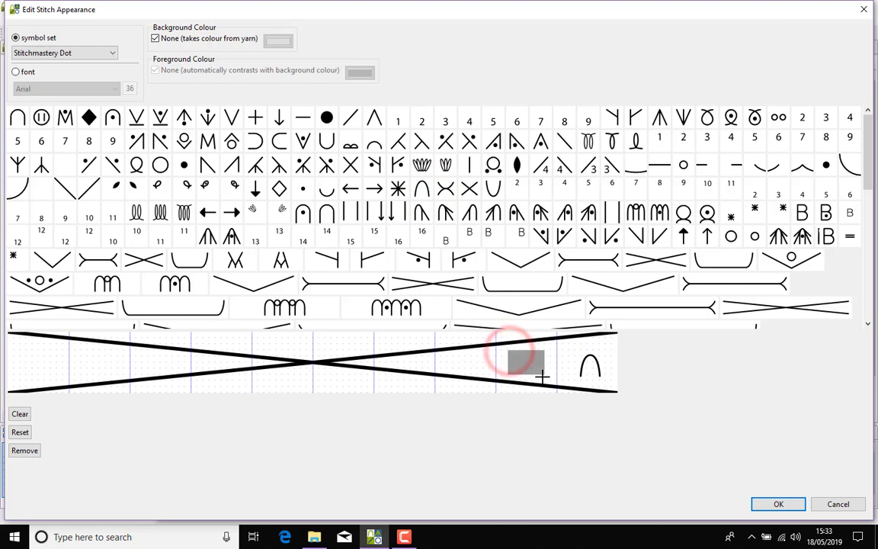
{"action": "left_click", "coordinate": [637, 214]}
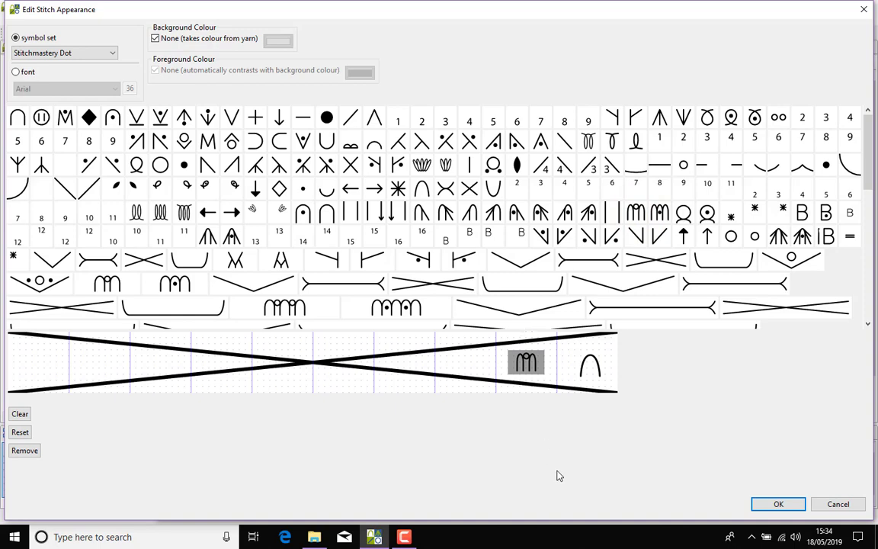
{"action": "left_click", "coordinate": [792, 503]}
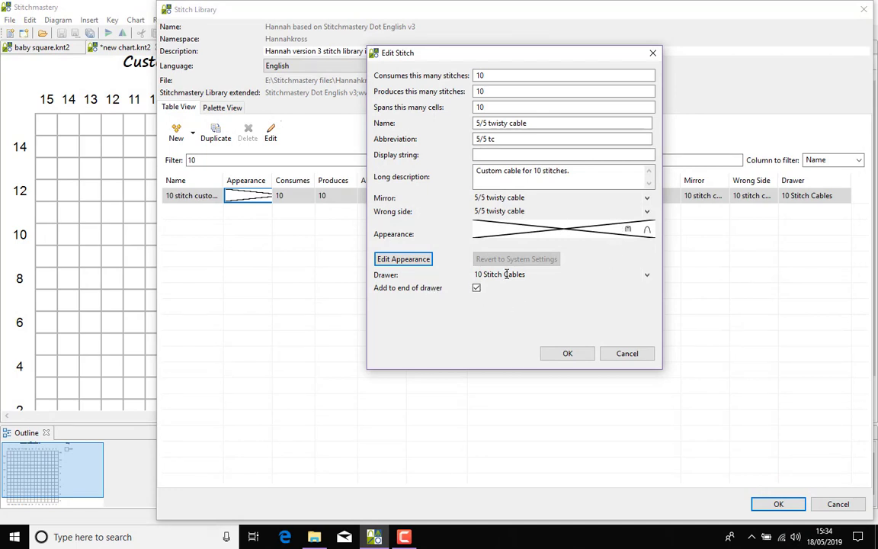
{"action": "left_click", "coordinate": [647, 278]}
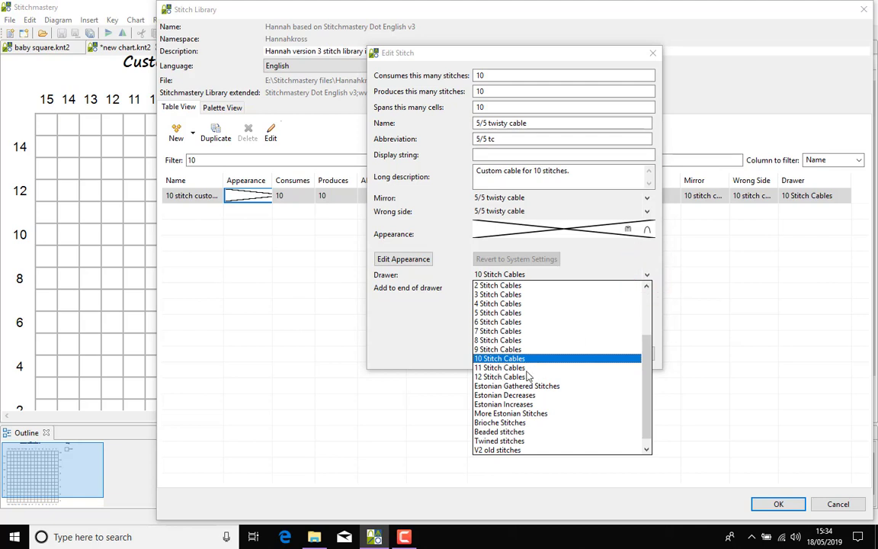
{"action": "left_click", "coordinate": [417, 313]}
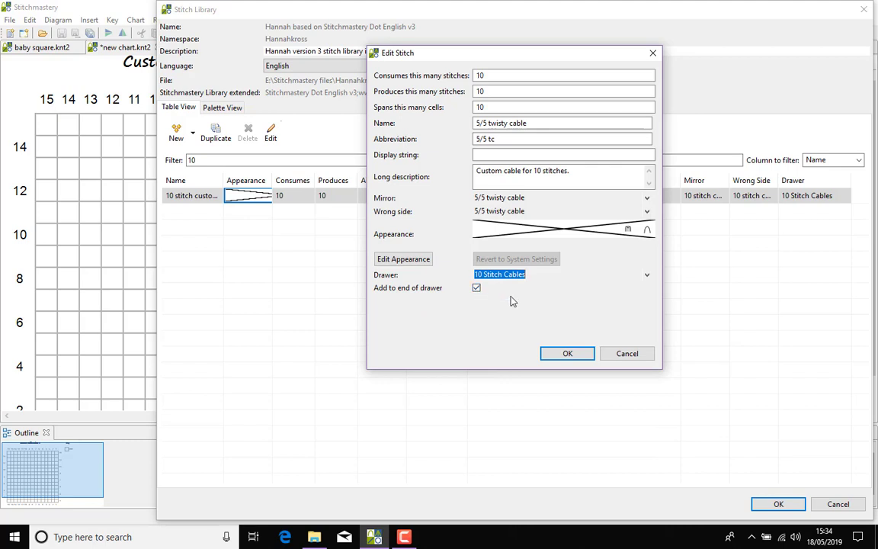
Rename the stitch '5/5 twisty right cable' with abbreviation '5/5 trc'.
{"action": "left_click", "coordinate": [508, 123]}
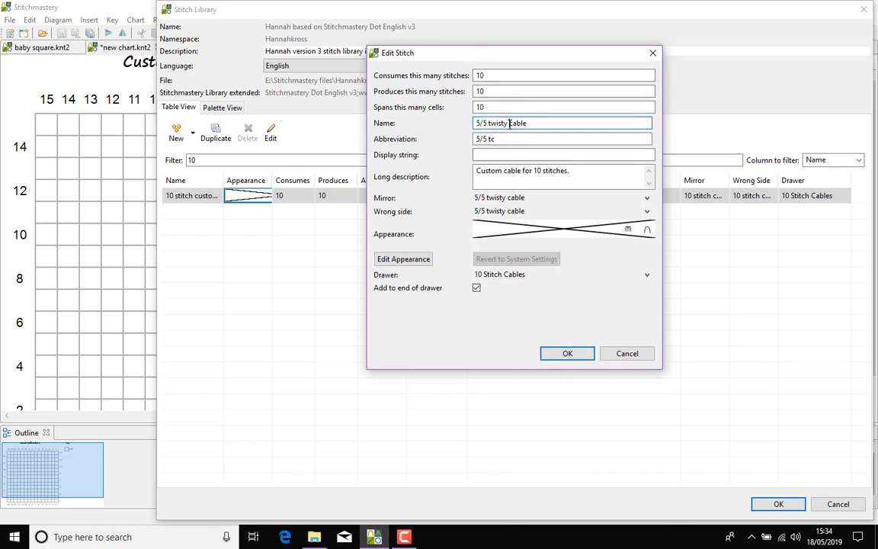
{"action": "type", "text": "right"}
{"action": "left_click", "coordinate": [491, 139]}
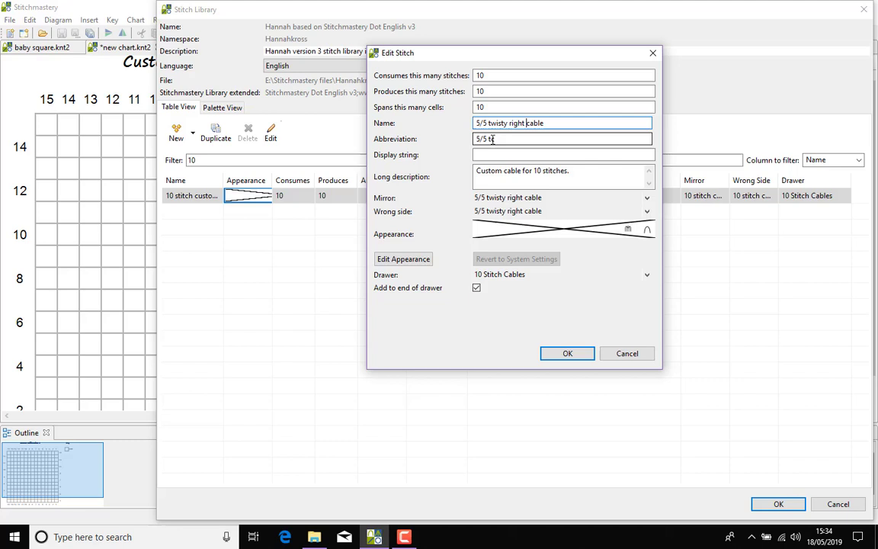
{"action": "type", "text": "r"}
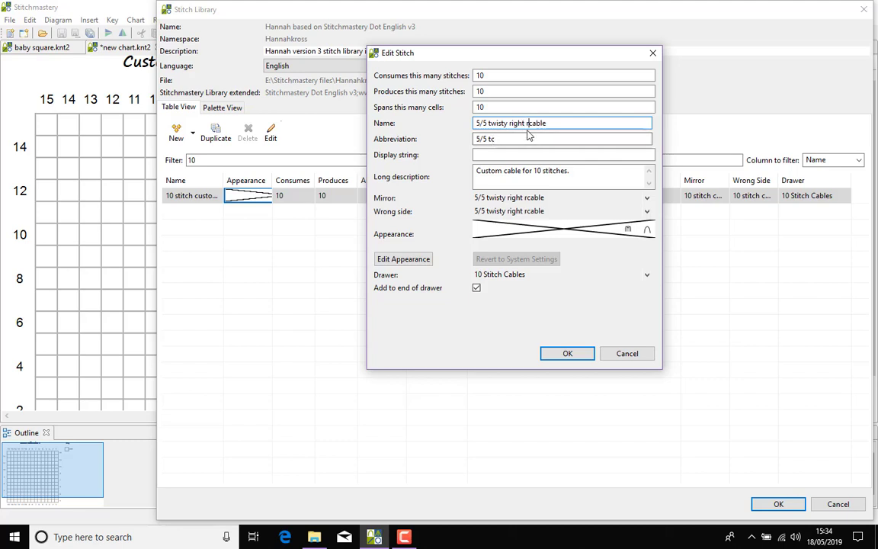
{"action": "key", "text": "BackSpace"}
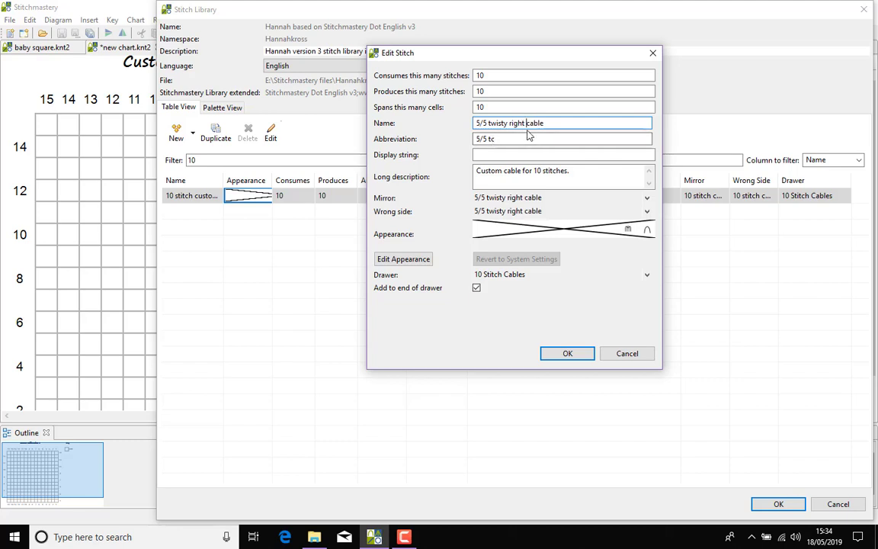
{"action": "left_click", "coordinate": [490, 139]}
{"action": "type", "text": "r"}
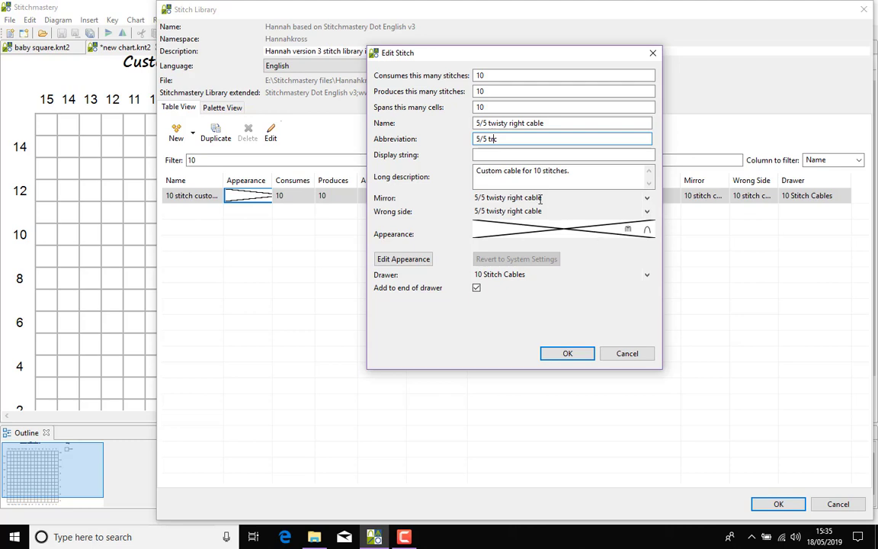
Set 5/5 LC as the mirror stitch and save the right cable.
{"action": "left_click", "coordinate": [646, 202]}
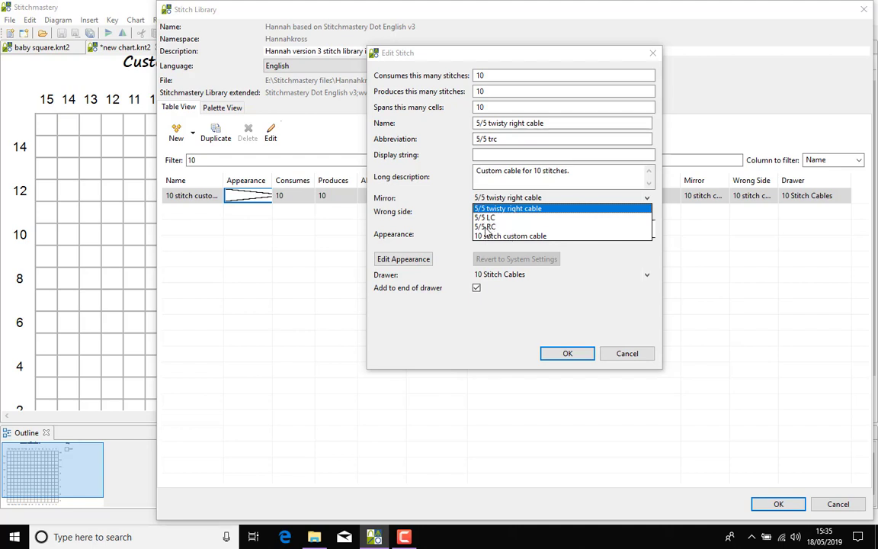
{"action": "left_click", "coordinate": [484, 218]}
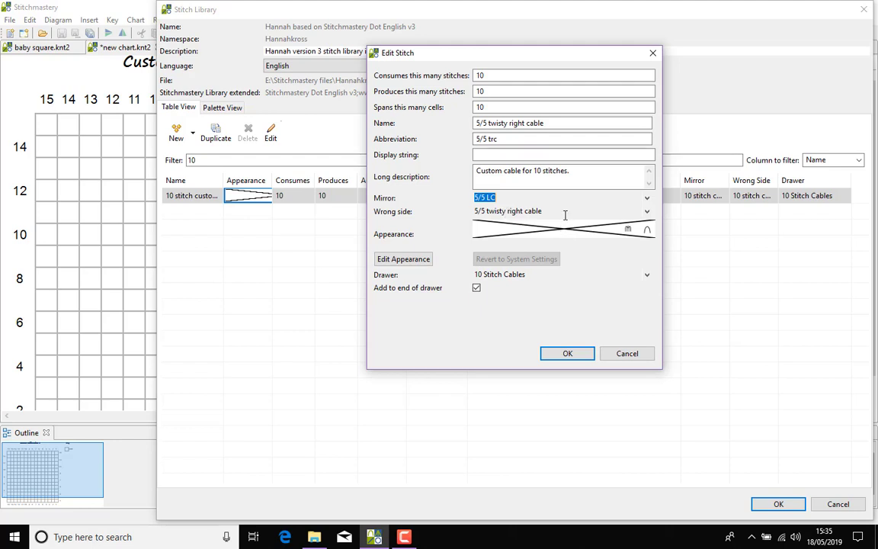
{"action": "left_click", "coordinate": [568, 353]}
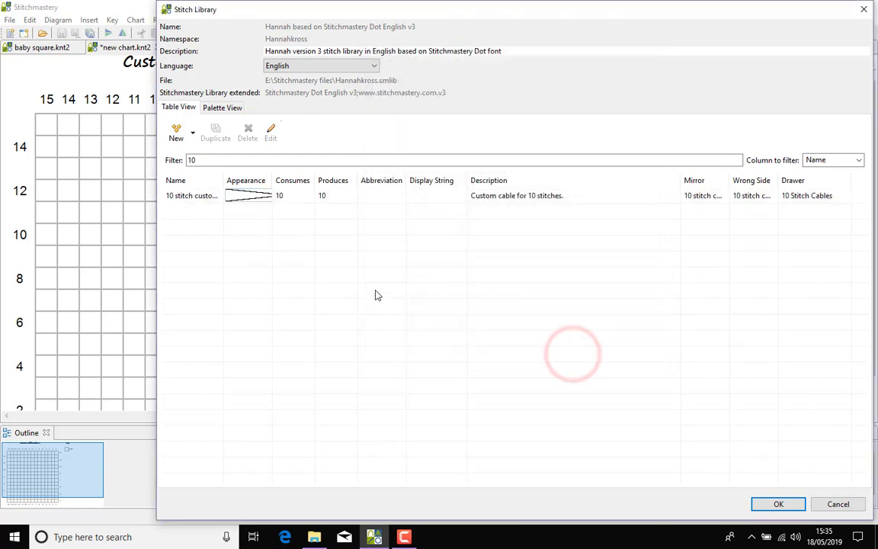
Filter the library by Drawer with '10' and select the 5/5 twisty right cable.
{"action": "left_click", "coordinate": [211, 163]}
{"action": "key", "text": "BackSpace"}
{"action": "key", "text": "BackSpace"}
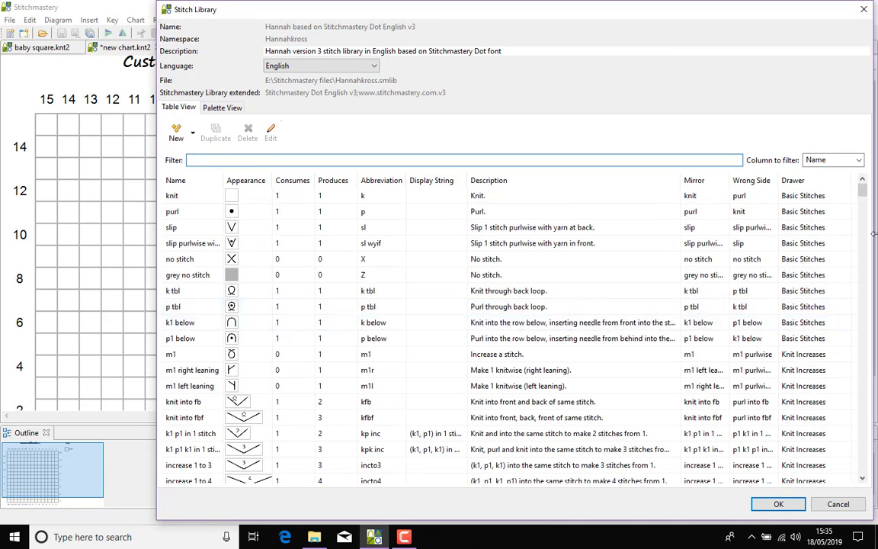
{"action": "left_click", "coordinate": [847, 160]}
{"action": "scroll", "coordinate": [847, 160], "scroll_direction": "down", "scroll_amount": 9}
{"action": "left_click", "coordinate": [622, 160]}
{"action": "type", "text": "10"}
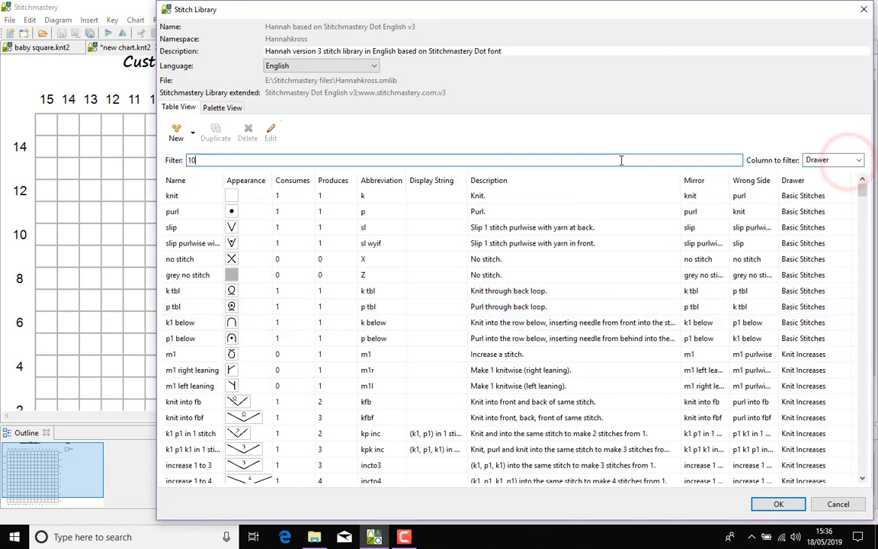
{"action": "left_click", "coordinate": [216, 244]}
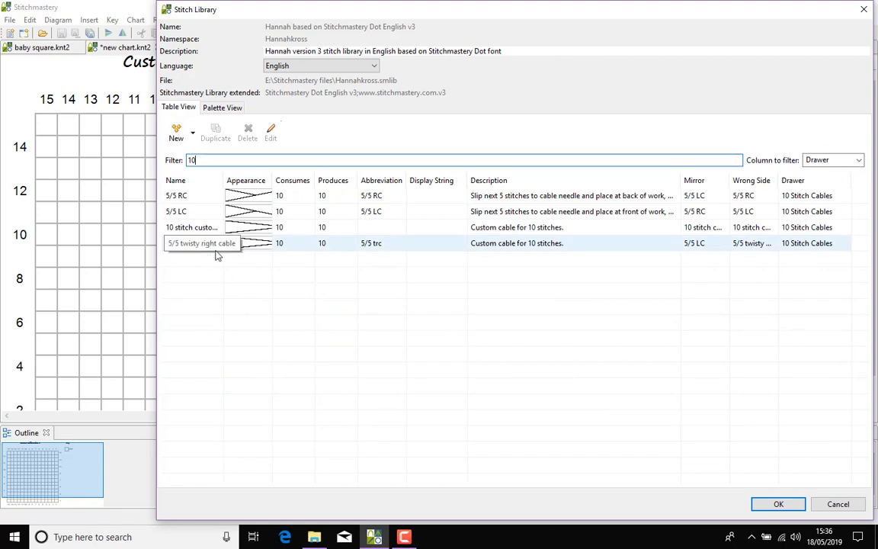
{"action": "left_click", "coordinate": [257, 244]}
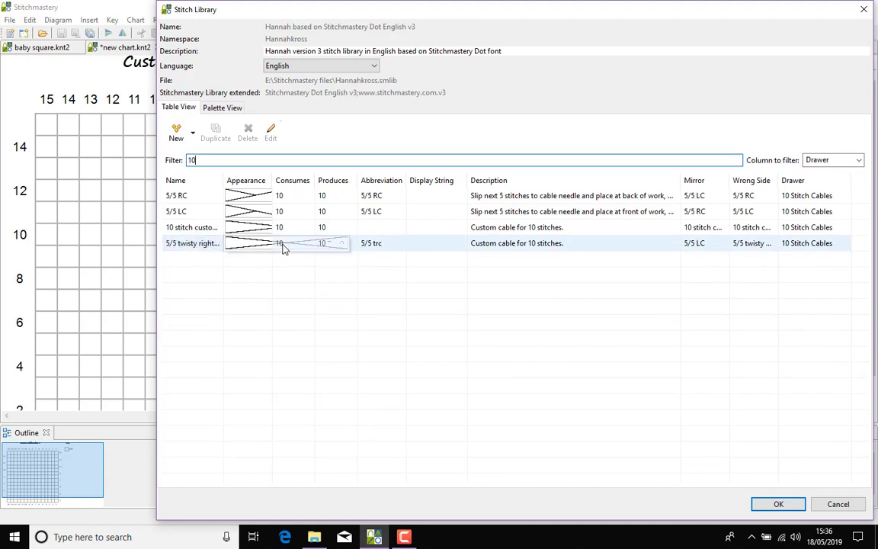
{"action": "left_click", "coordinate": [195, 244]}
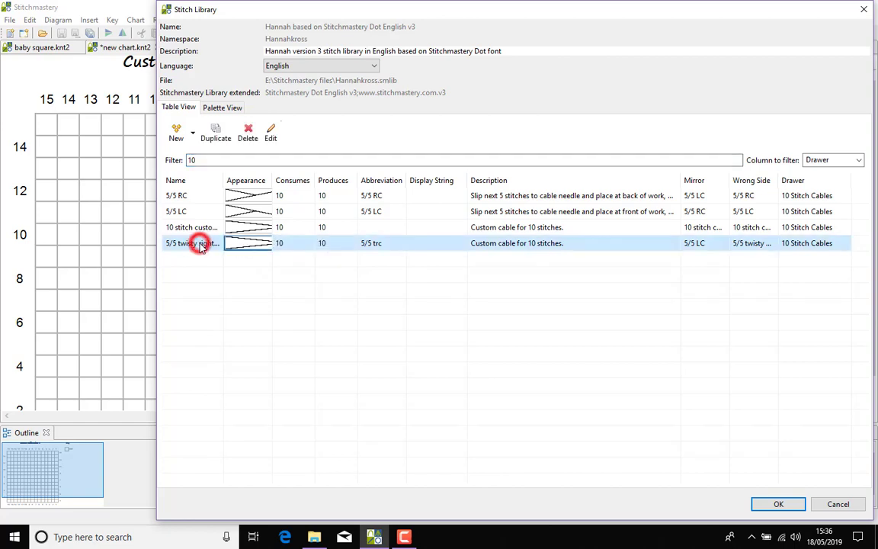
Duplicate the right cable as '5/5 twisty left cable' with abbreviation '5/5 tlc'.
{"action": "left_click", "coordinate": [215, 136]}
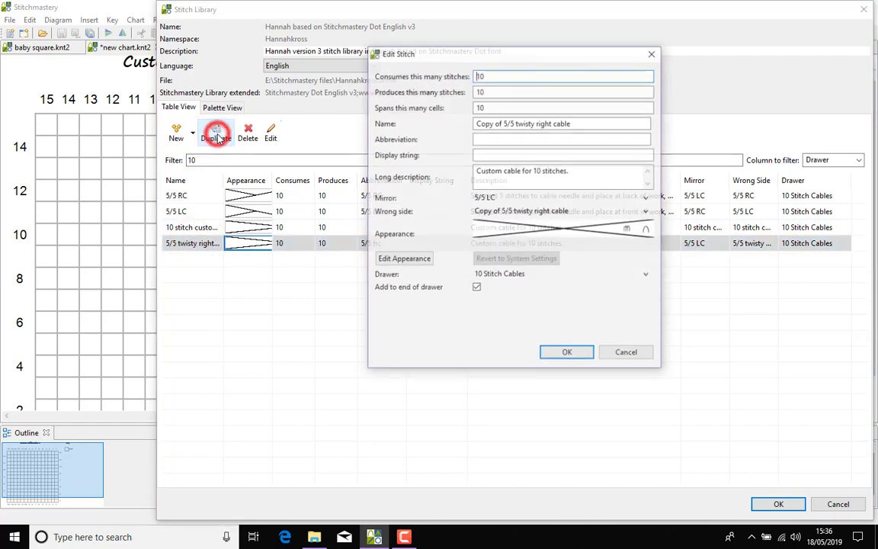
{"action": "left_click", "coordinate": [501, 124]}
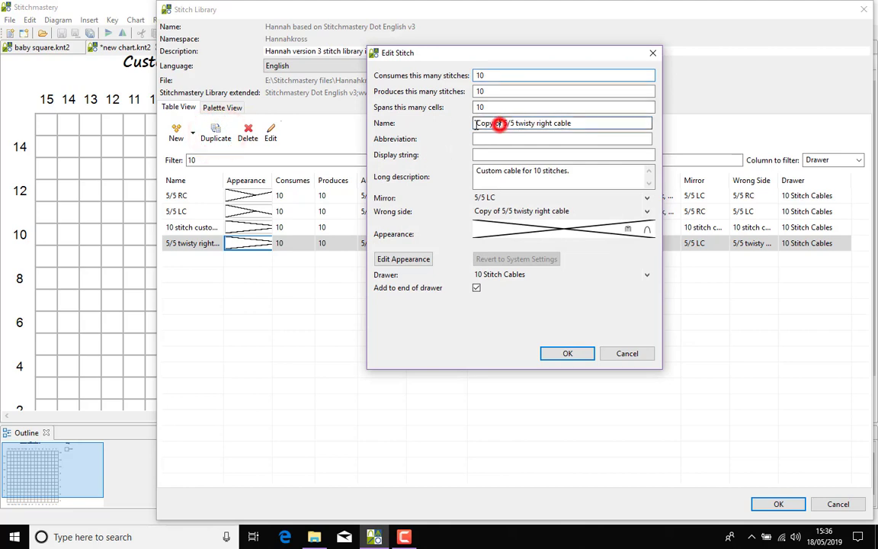
{"action": "key", "text": "shift+Home"}
{"action": "key", "text": "BackSpace"}
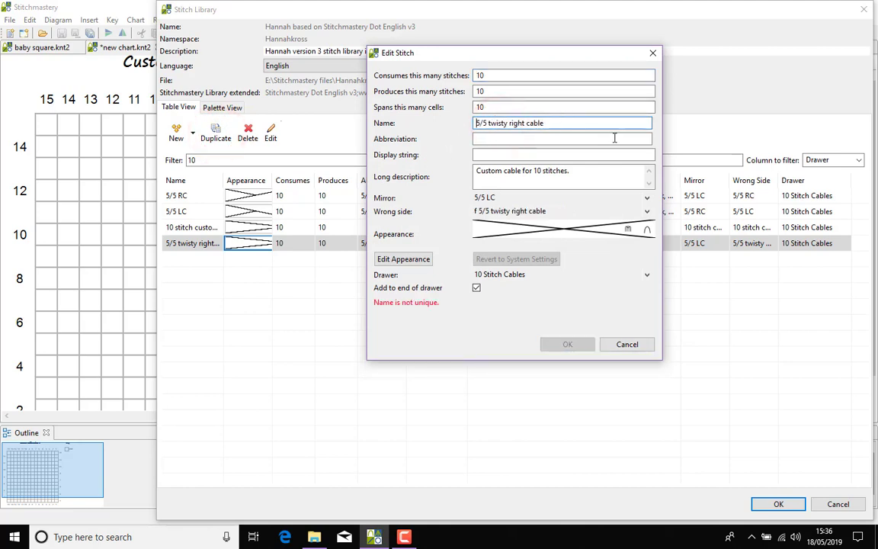
{"action": "double_click", "coordinate": [528, 122]}
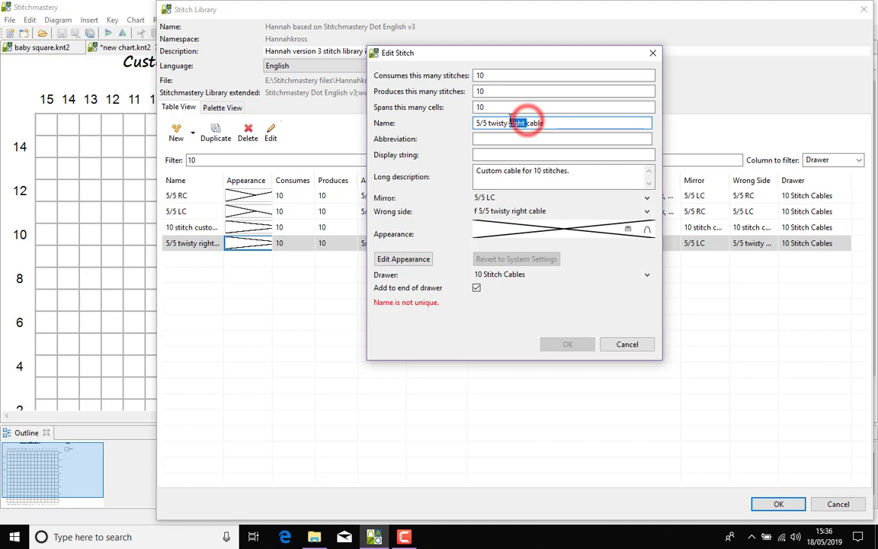
{"action": "type", "text": "left"}
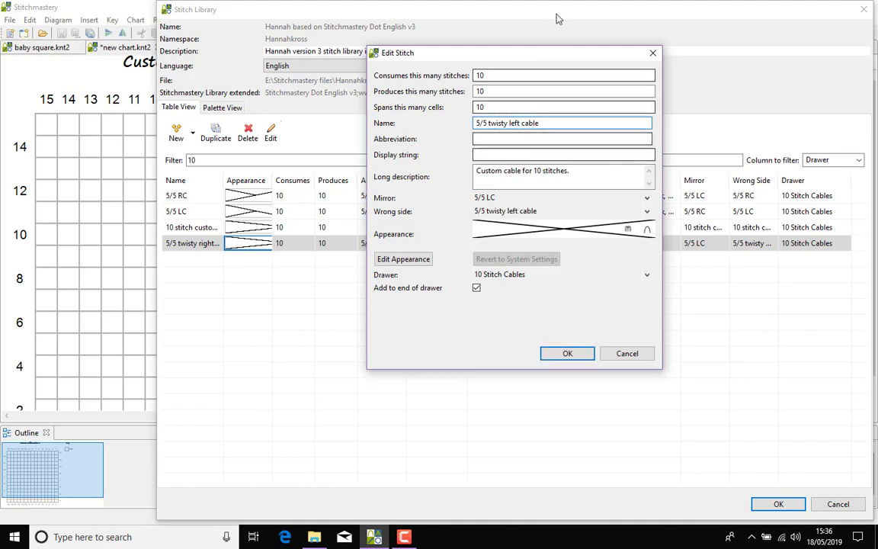
{"action": "left_click_drag", "start_coordinate": [542, 53], "coordinate": [639, 42]}
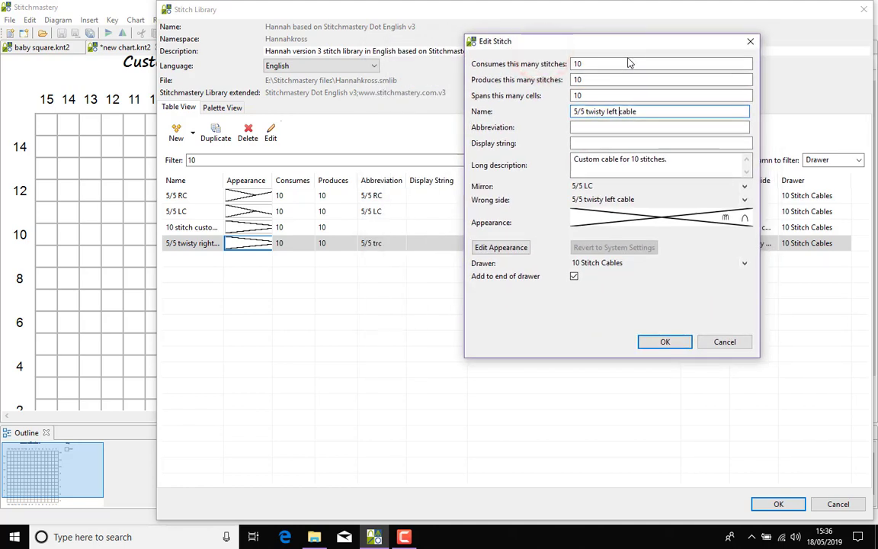
{"action": "left_click", "coordinate": [600, 128]}
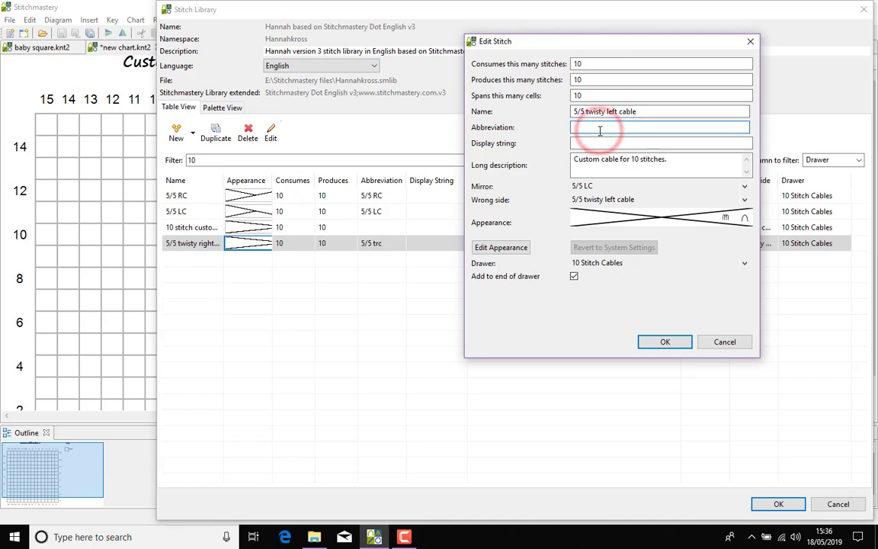
{"action": "type", "text": "5/5 tlc"}
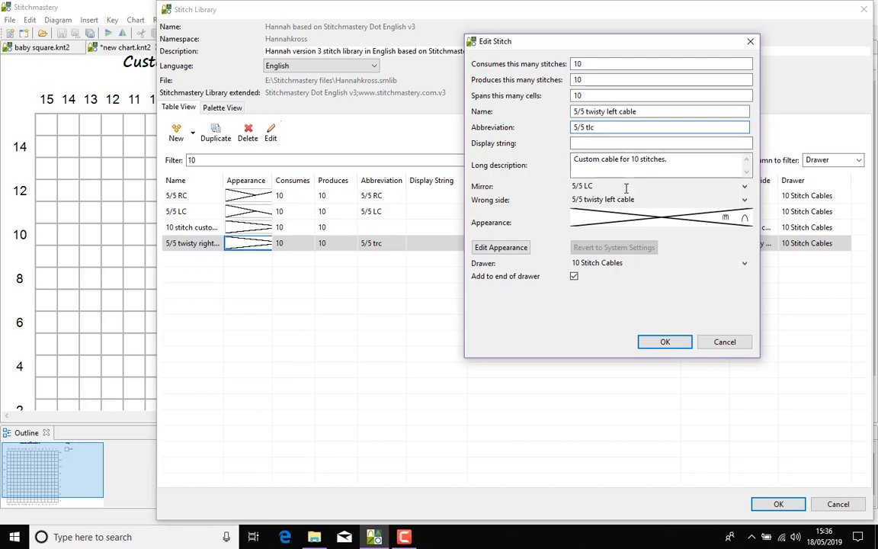
Set 5/5 twisty right cable as the mirror and open the appearance editor.
{"action": "left_click", "coordinate": [748, 190]}
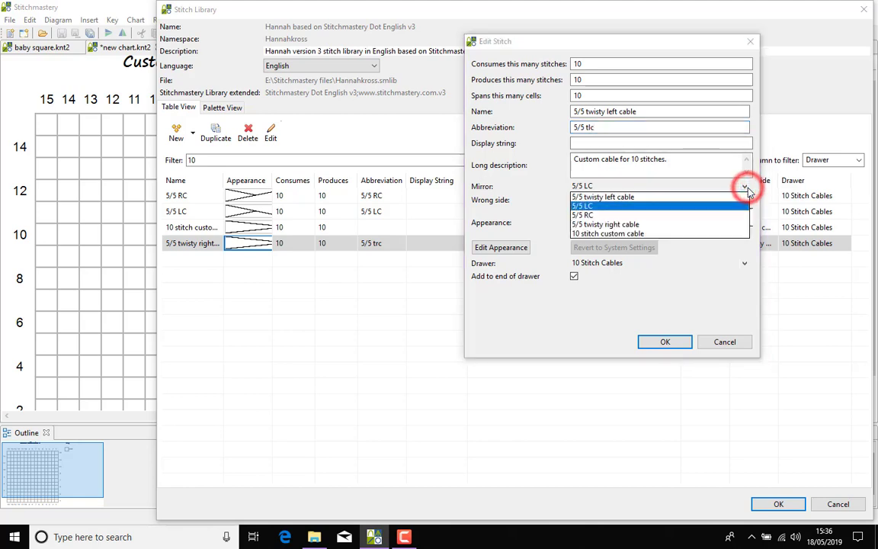
{"action": "left_click", "coordinate": [612, 225]}
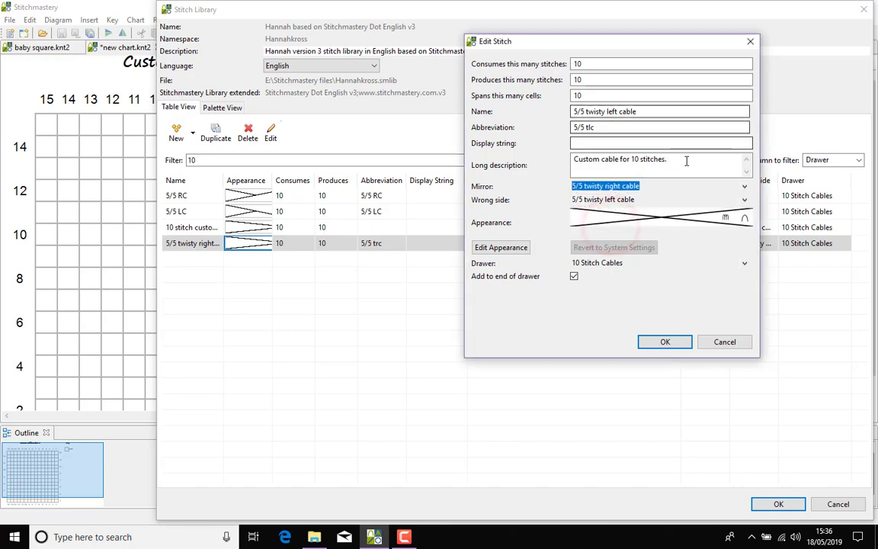
{"action": "left_click", "coordinate": [501, 249]}
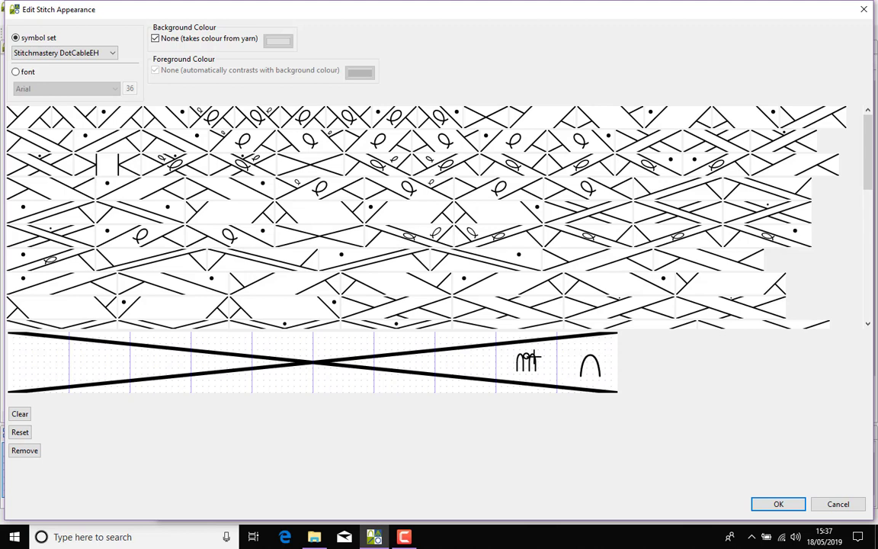
Clear the appearance and fill it with the plain 10-cell cable-crossing symbol.
{"action": "left_click", "coordinate": [20, 414]}
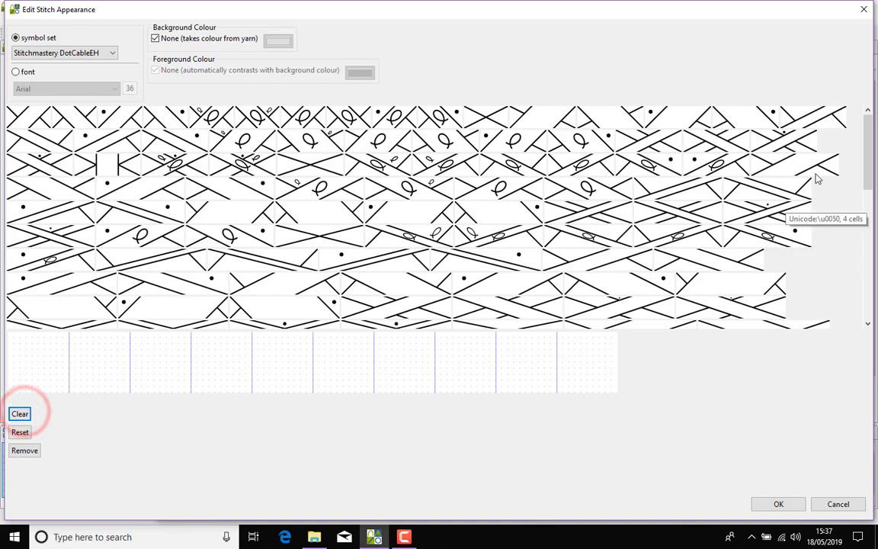
{"action": "left_click_drag", "start_coordinate": [869, 155], "coordinate": [874, 269]}
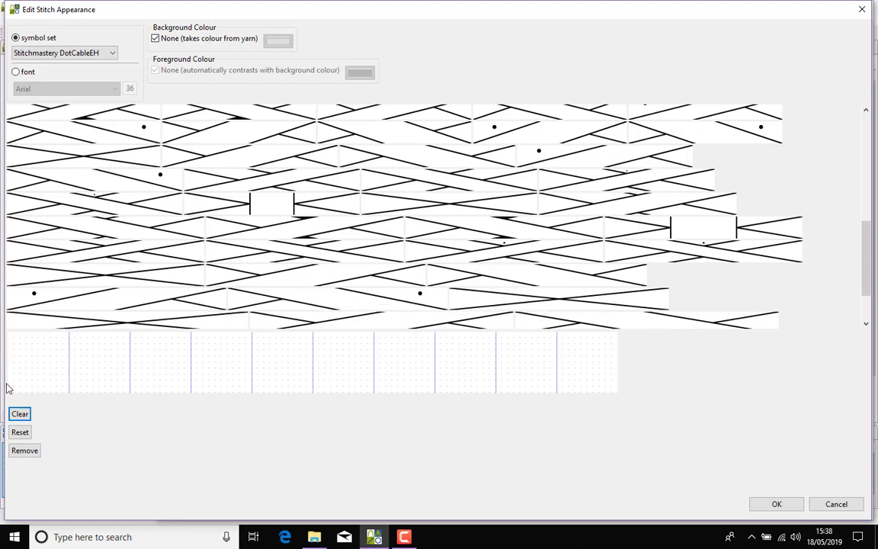
{"action": "left_click", "coordinate": [8, 331]}
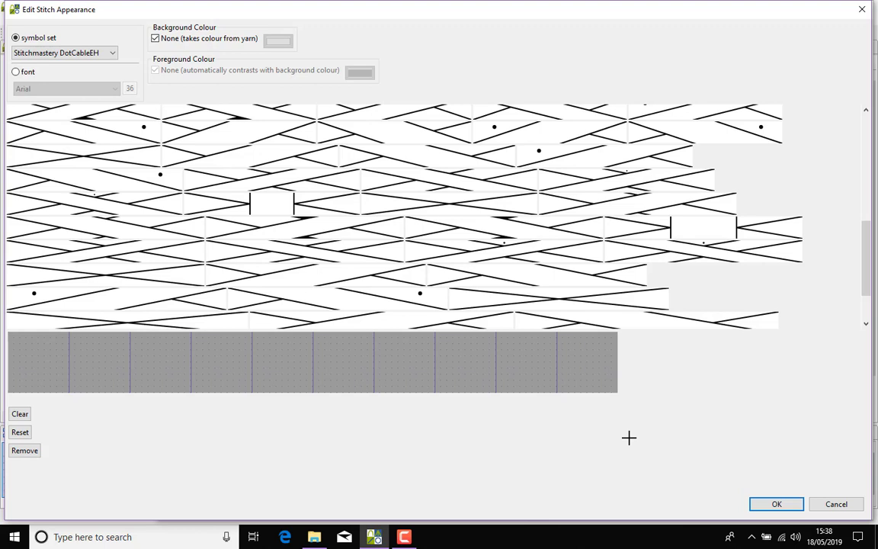
{"action": "left_click", "coordinate": [580, 304]}
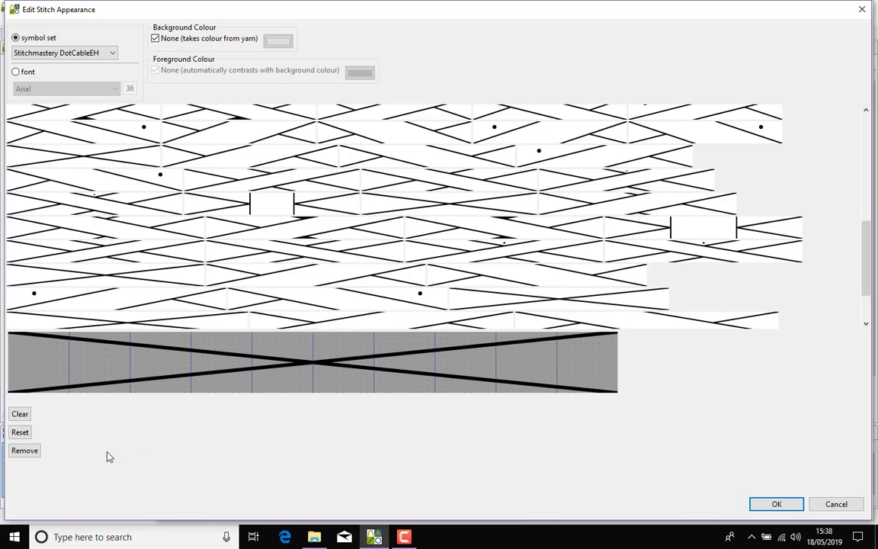
{"action": "left_click", "coordinate": [74, 53]}
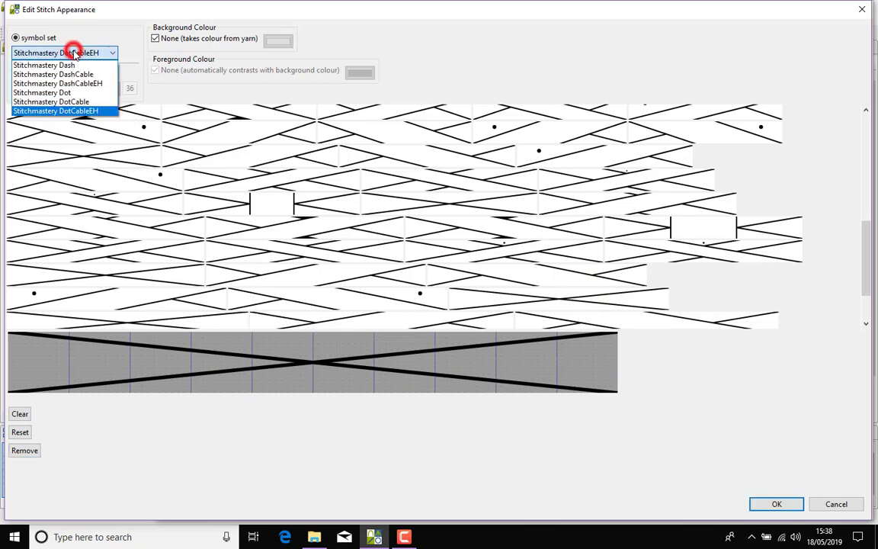
With the Stitchmastery Dot set, put ∩ in cell 1 and the triple-loop twist in cell 2.
{"action": "left_click", "coordinate": [78, 92]}
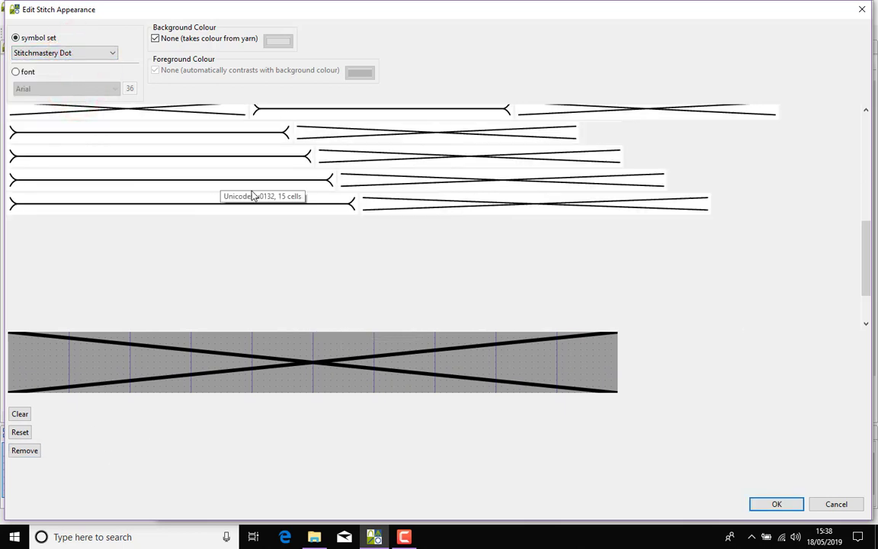
{"action": "scroll", "coordinate": [864, 243], "scroll_direction": "up", "scroll_amount": 6}
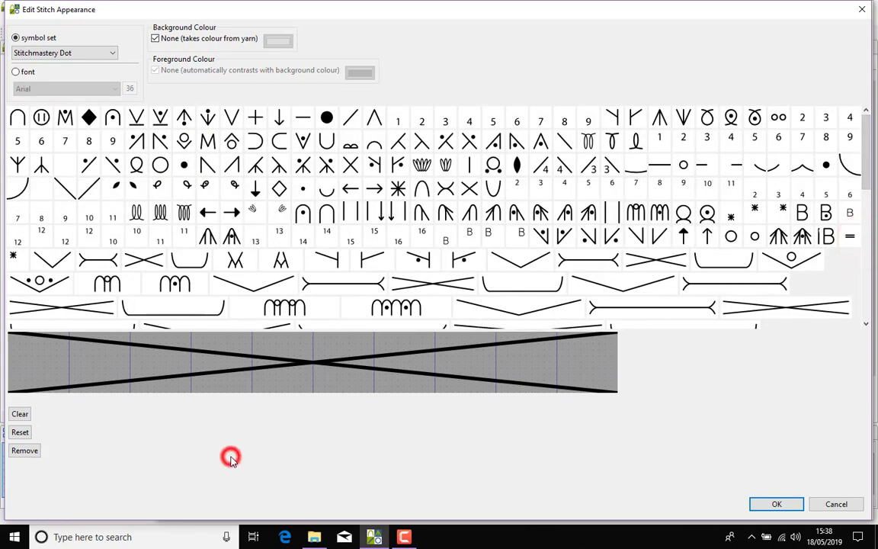
{"action": "left_click", "coordinate": [17, 345]}
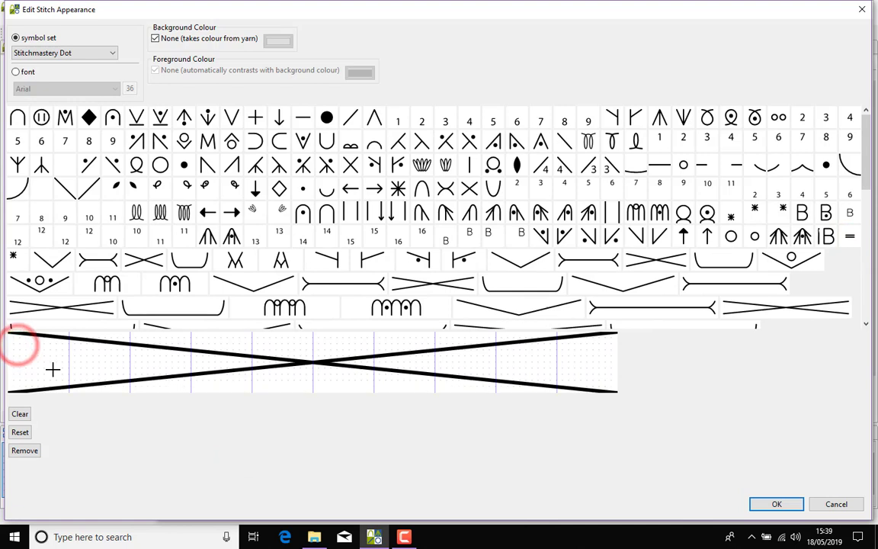
{"action": "left_click_drag", "start_coordinate": [53, 370], "coordinate": [55, 386]}
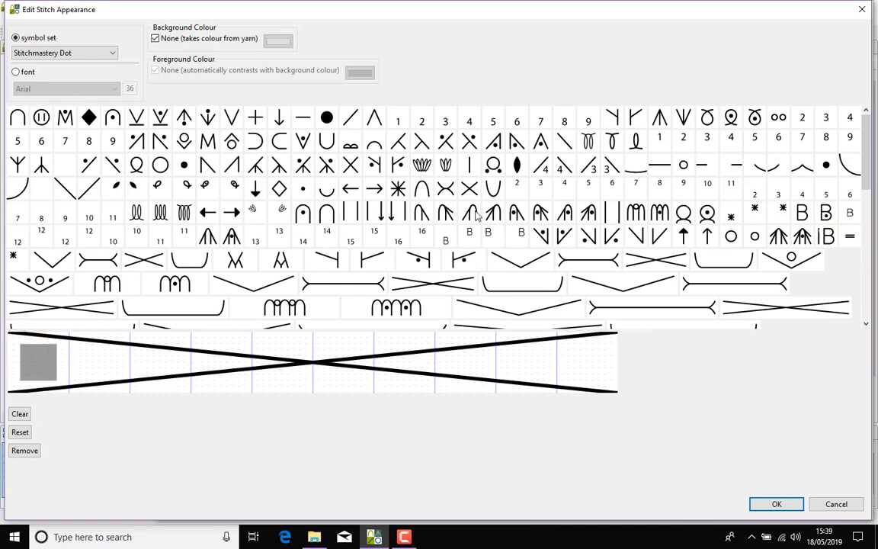
{"action": "left_click", "coordinate": [421, 191]}
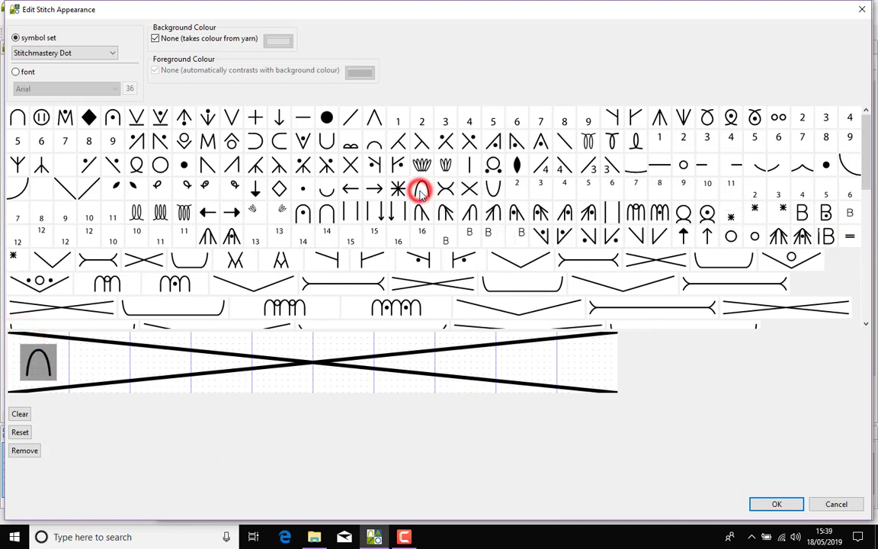
{"action": "left_click_drag", "start_coordinate": [78, 349], "coordinate": [116, 377]}
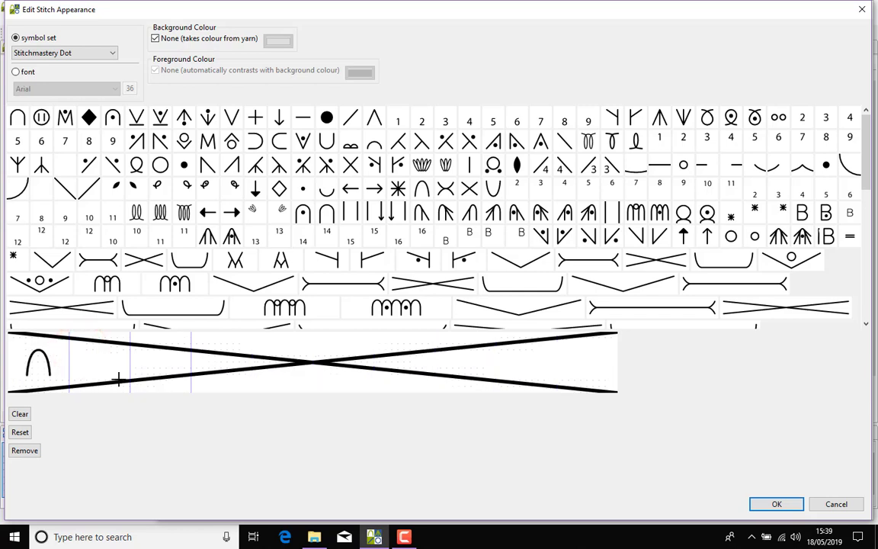
{"action": "left_click", "coordinate": [638, 207]}
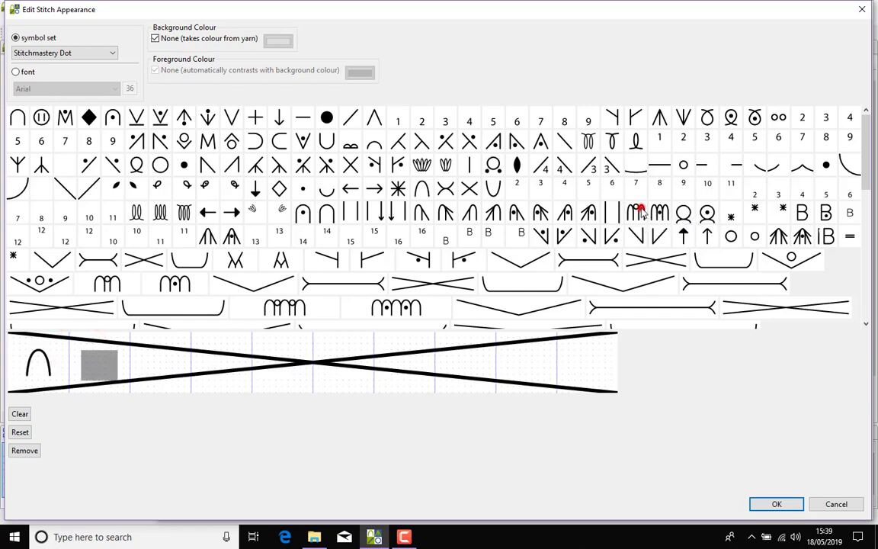
{"action": "left_click", "coordinate": [776, 502]}
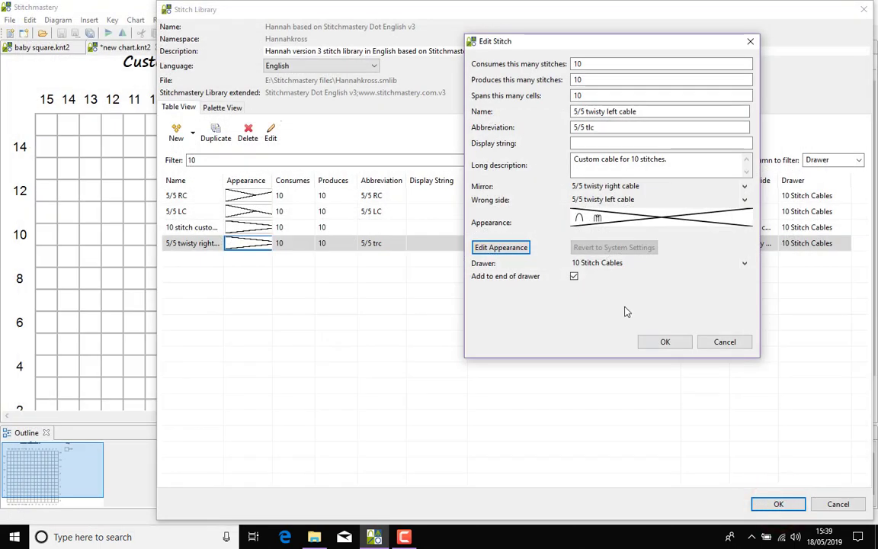
Save the twisty left cable, set 5/5 twisty right to mirror 5/5 twisty left, and close the library.
{"action": "left_click", "coordinate": [676, 341]}
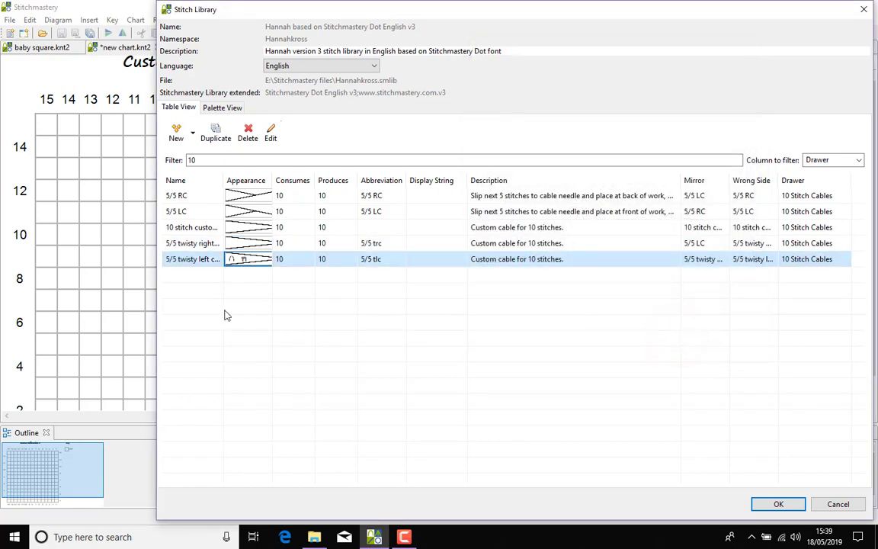
{"action": "left_click", "coordinate": [205, 243]}
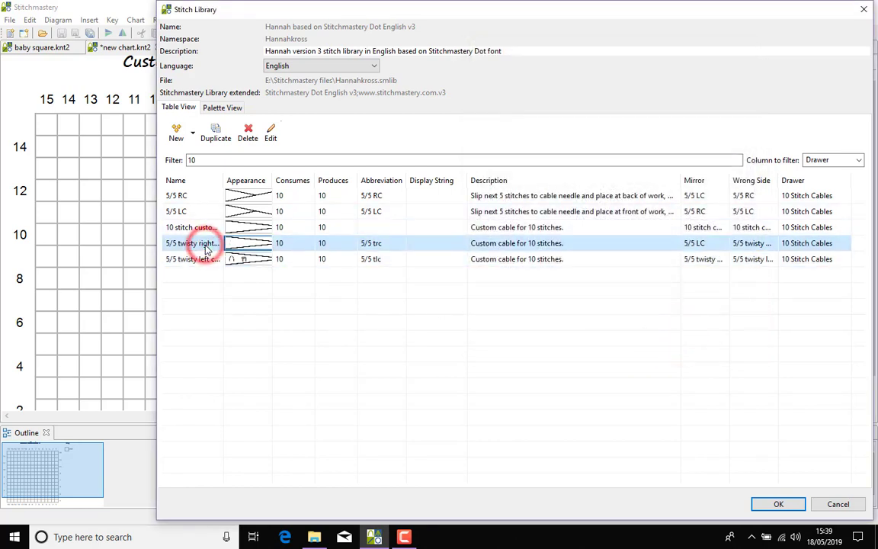
{"action": "left_click", "coordinate": [272, 135]}
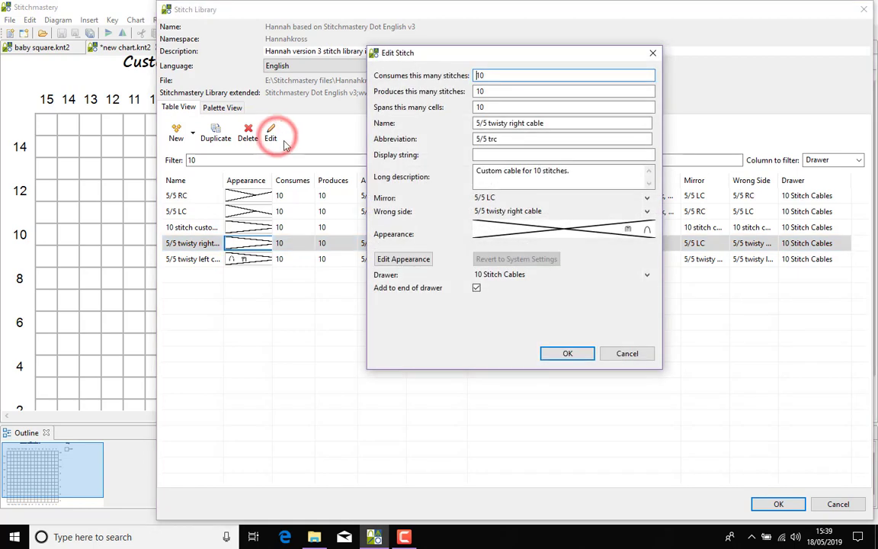
{"action": "left_click", "coordinate": [648, 201]}
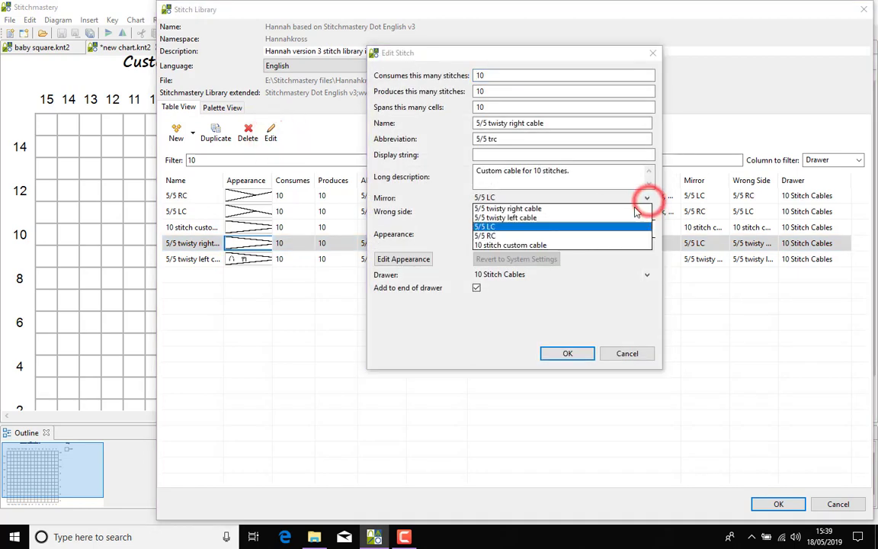
{"action": "left_click", "coordinate": [518, 218]}
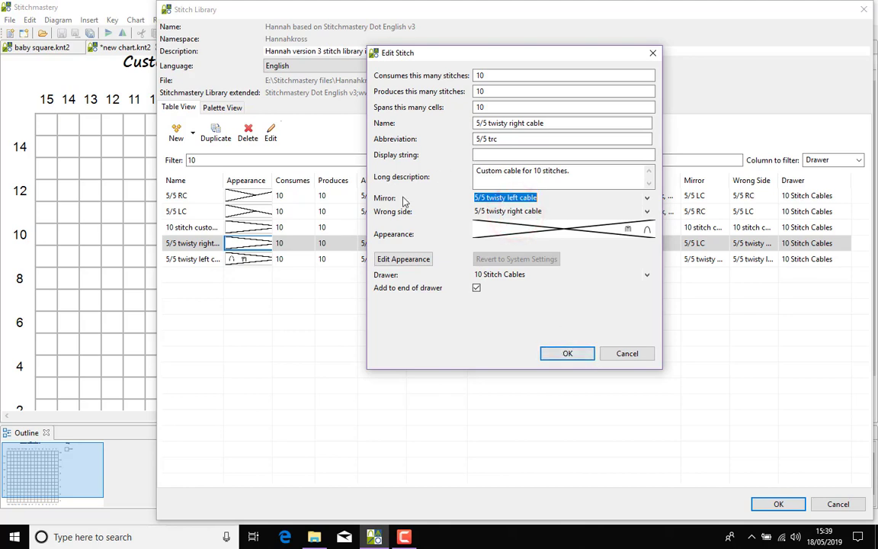
{"action": "left_click", "coordinate": [568, 354]}
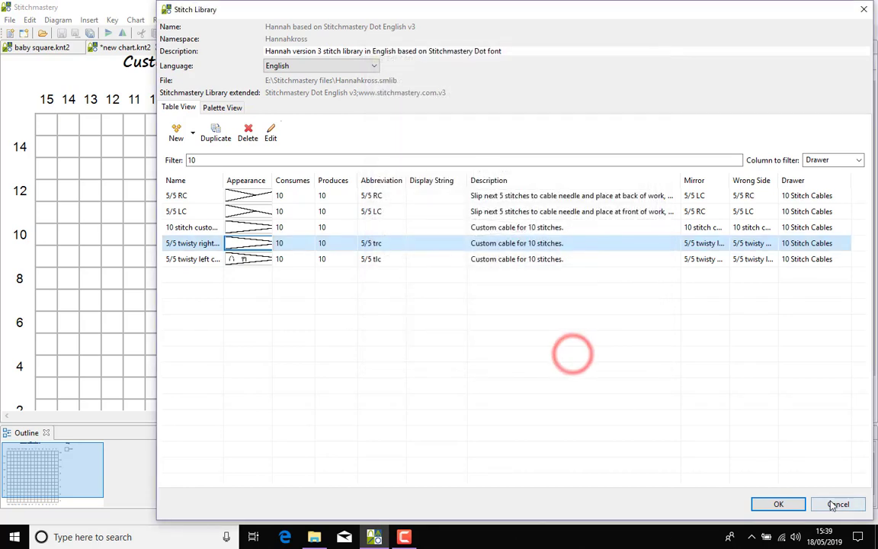
{"action": "left_click", "coordinate": [783, 503]}
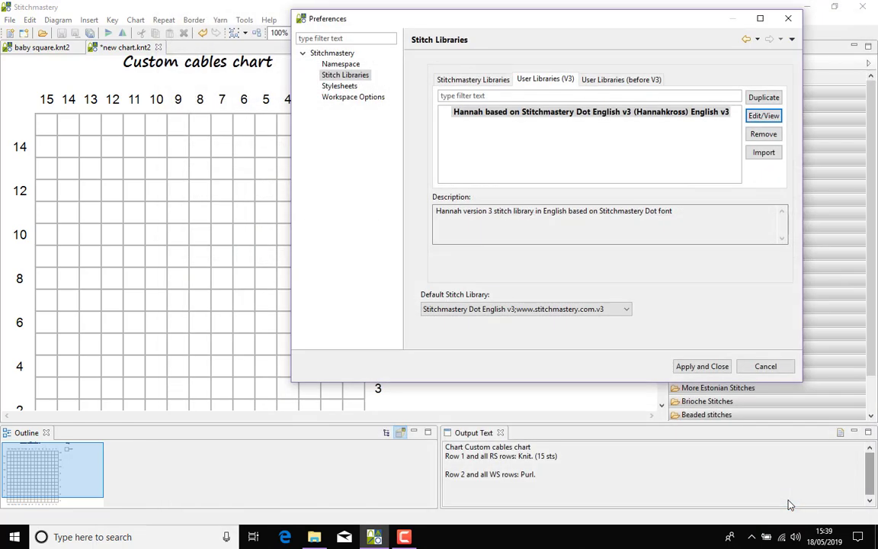
Apply the library changes, close Preferences, and expand the 10 Stitch Cables palette drawer.
{"action": "left_click", "coordinate": [706, 368]}
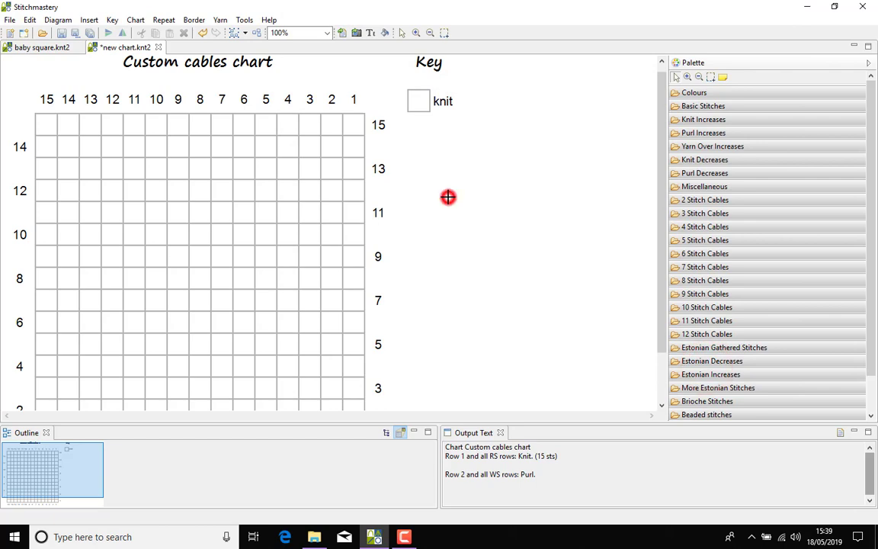
{"action": "left_click", "coordinate": [762, 308]}
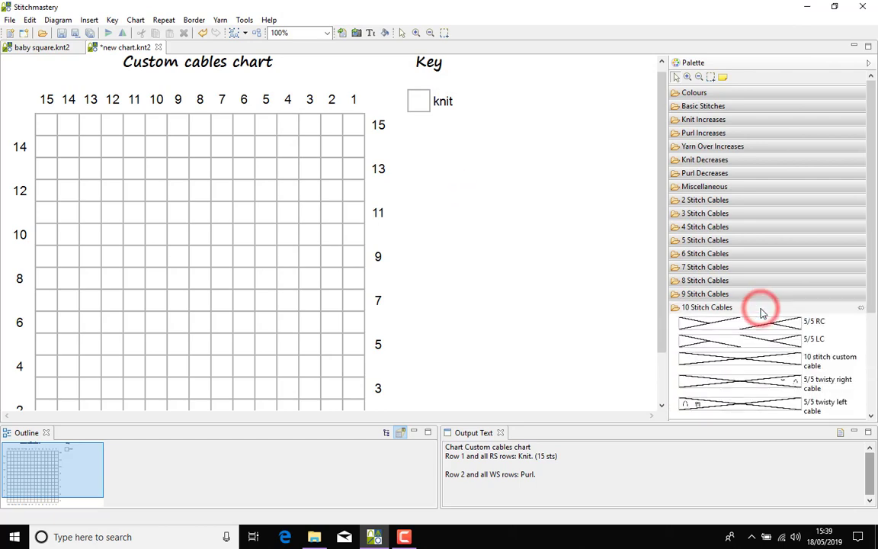
{"action": "left_click", "coordinate": [874, 271]}
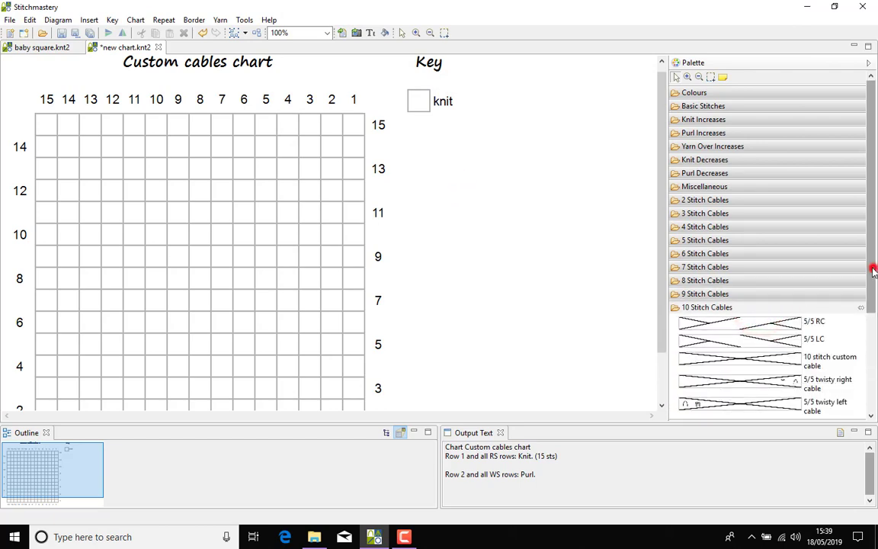
{"action": "scroll", "coordinate": [869, 267], "scroll_direction": "down", "scroll_amount": 2}
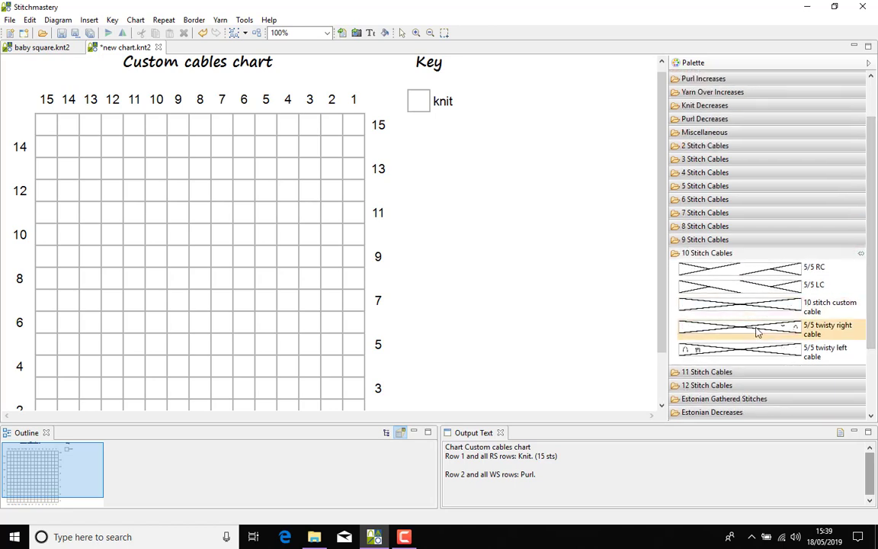
Place 5/5 twisty right on row 8 and 5/5 twisty left on row 7, columns 14–5.
{"action": "left_click", "coordinate": [762, 327]}
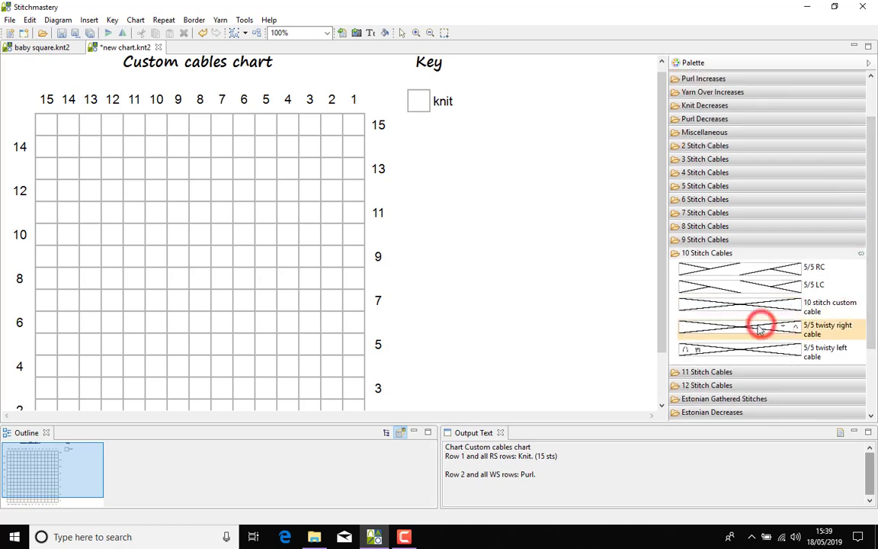
{"action": "left_click", "coordinate": [134, 281]}
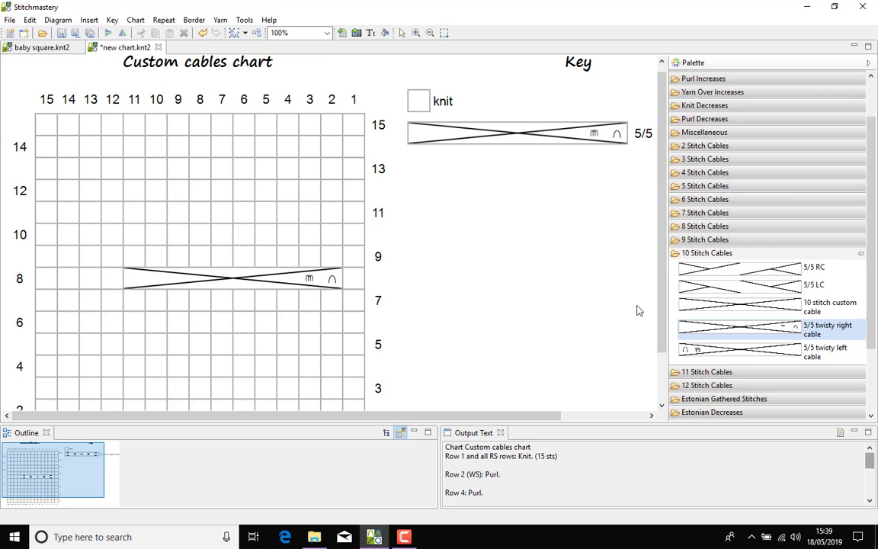
{"action": "left_click", "coordinate": [770, 351]}
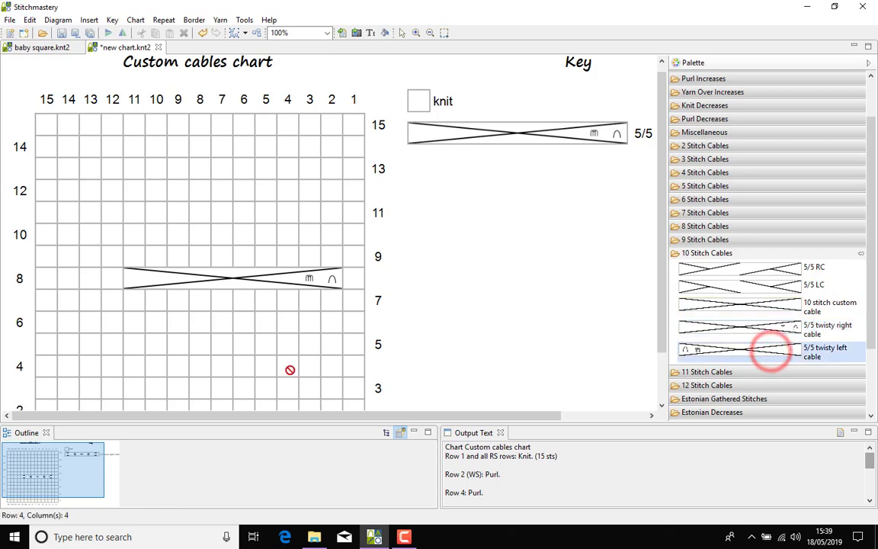
{"action": "left_click", "coordinate": [79, 302]}
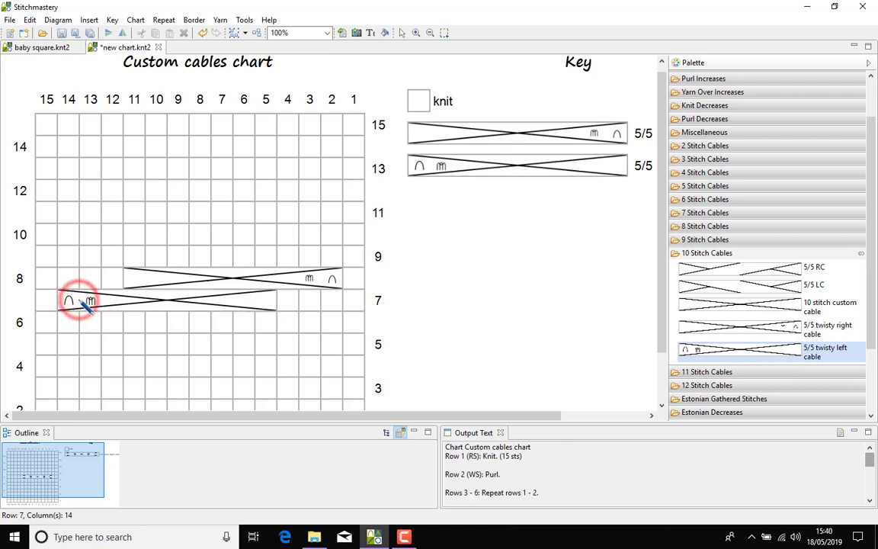